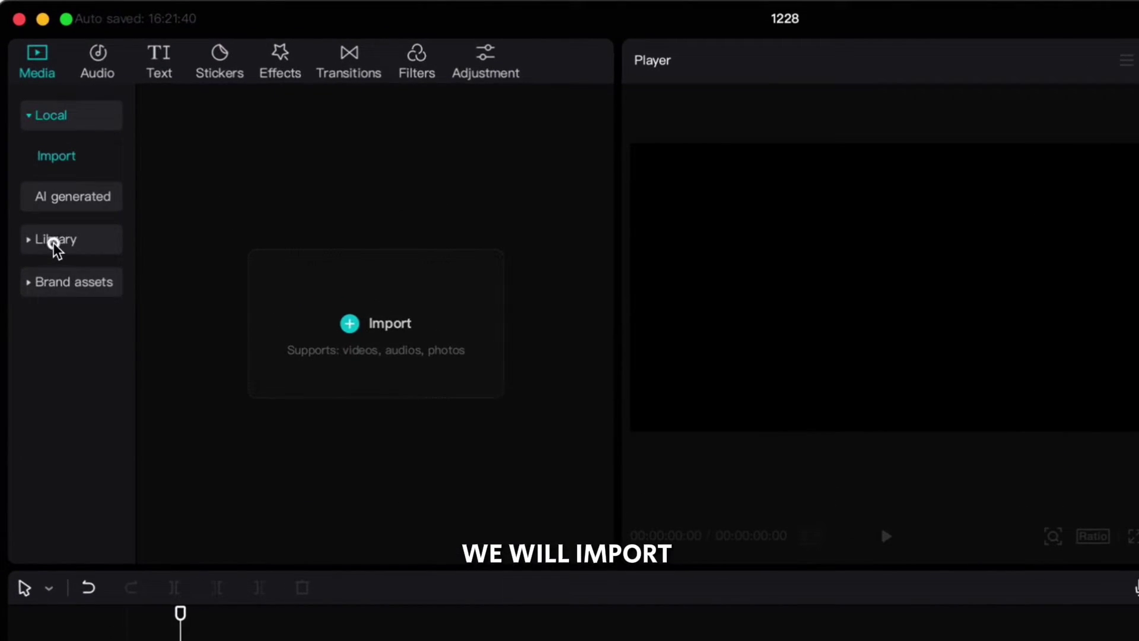
- Add the 5-second black clip from the CapCut stock library to the timeline
{"action": "left_click", "coordinate": [53, 240]}
{"action": "mouse_move", "coordinate": [379, 356]}
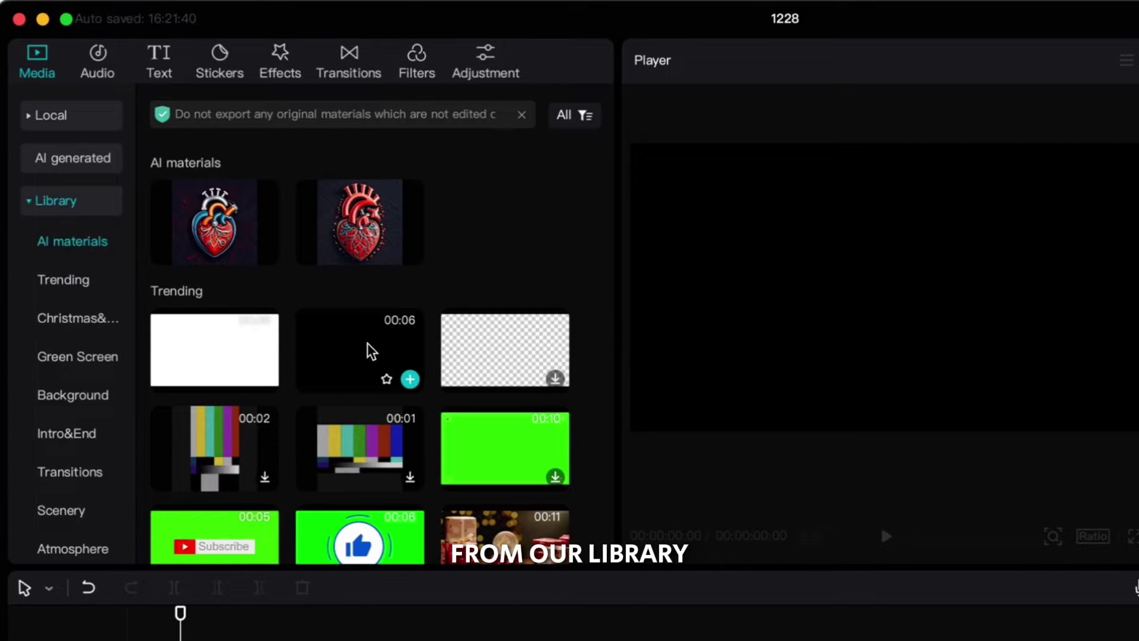
{"action": "left_click", "coordinate": [410, 377]}
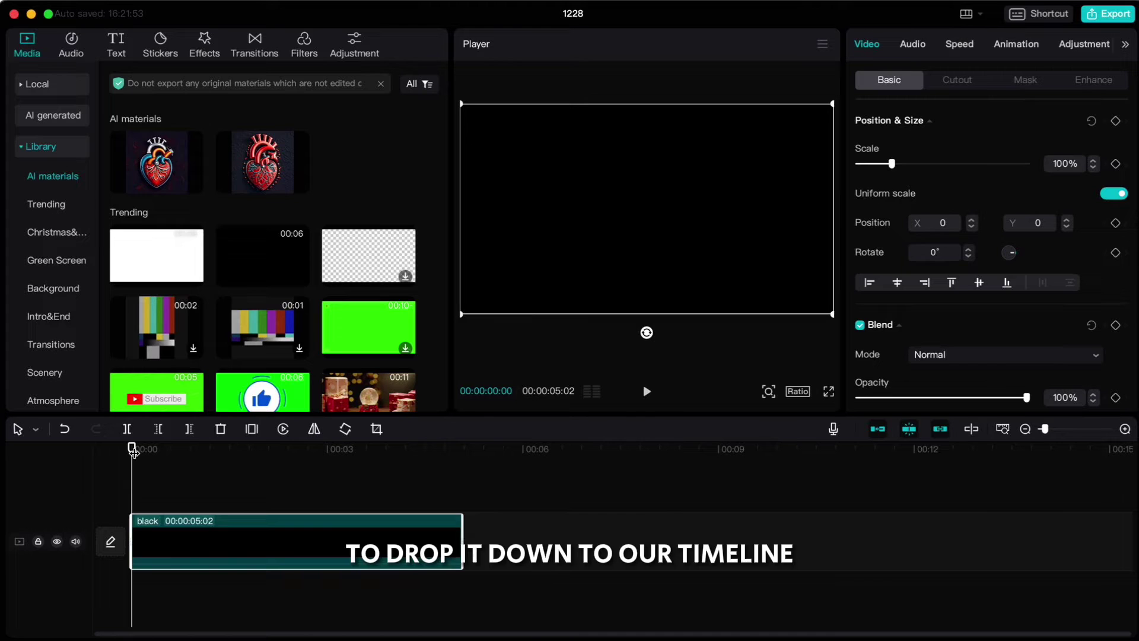
- Freeze the black clip's frame a few frames into the clip
{"action": "left_click_drag", "start_coordinate": [133, 450], "coordinate": [195, 451]}
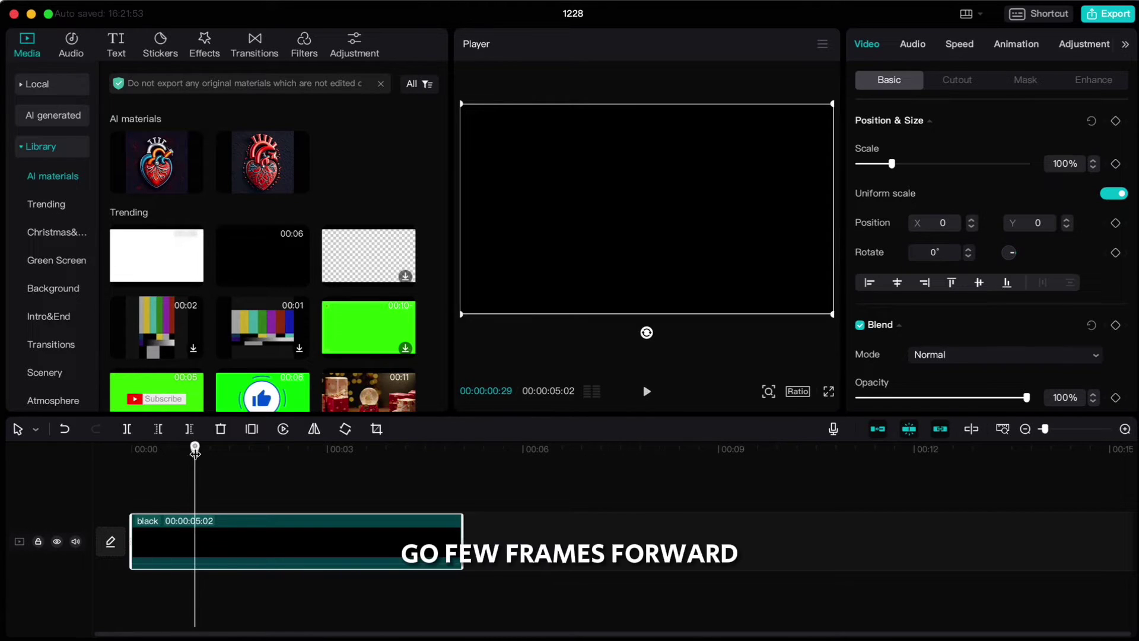
{"action": "right_click", "coordinate": [229, 538]}
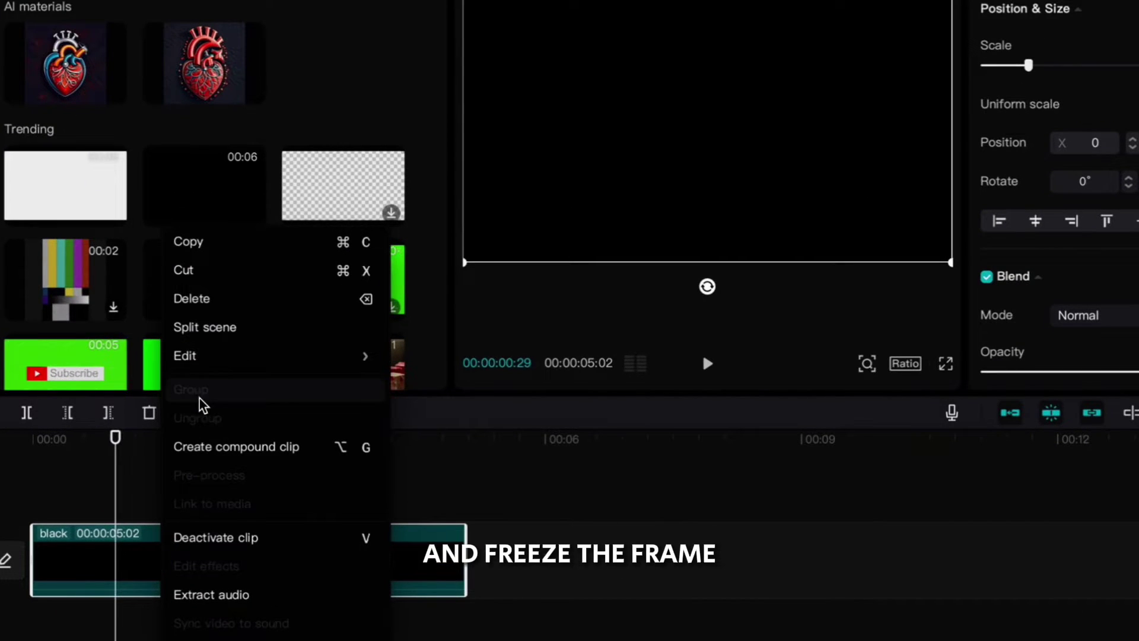
{"action": "mouse_move", "coordinate": [207, 364]}
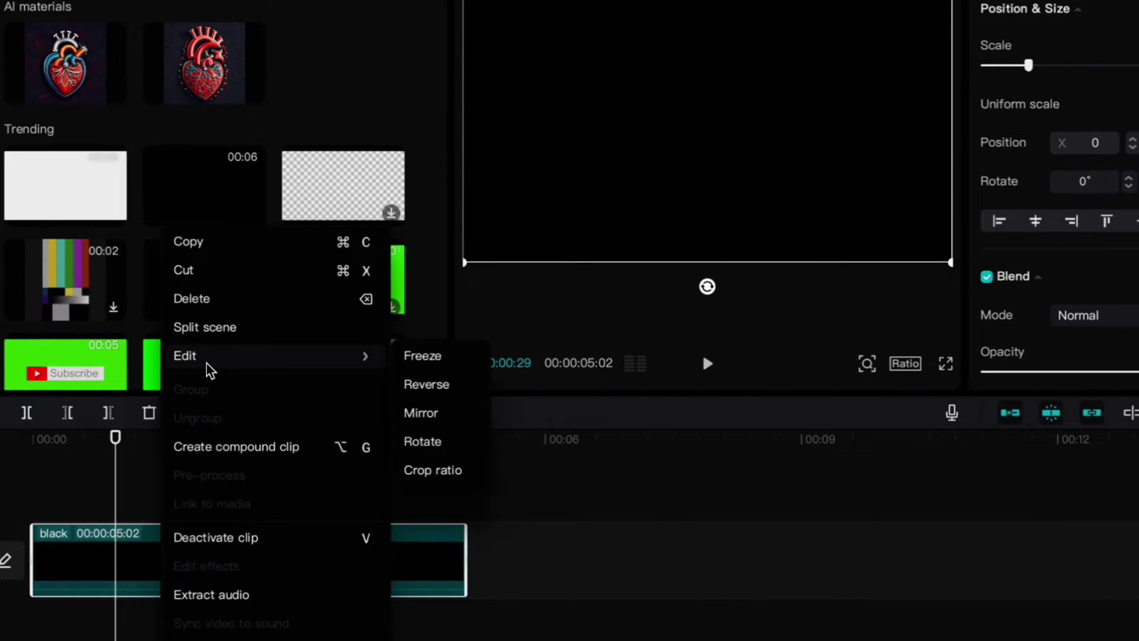
{"action": "left_click", "coordinate": [424, 357]}
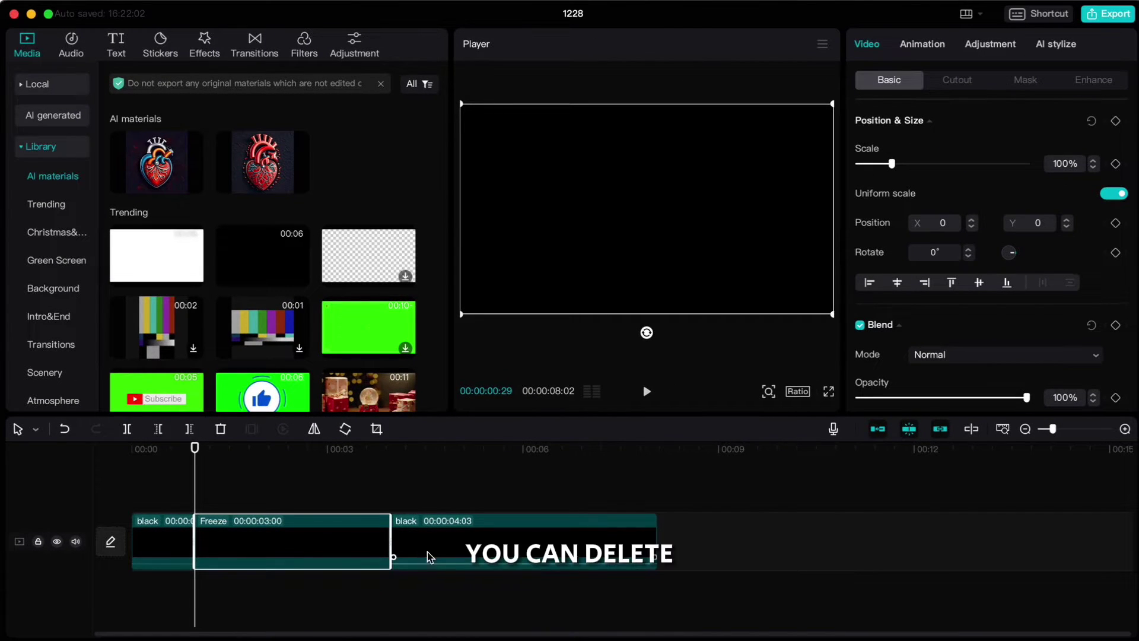
- Delete the leftover black pieces and stretch the Freeze clip to about 10:06
{"action": "left_click", "coordinate": [433, 545]}
{"action": "key", "text": "Delete"}
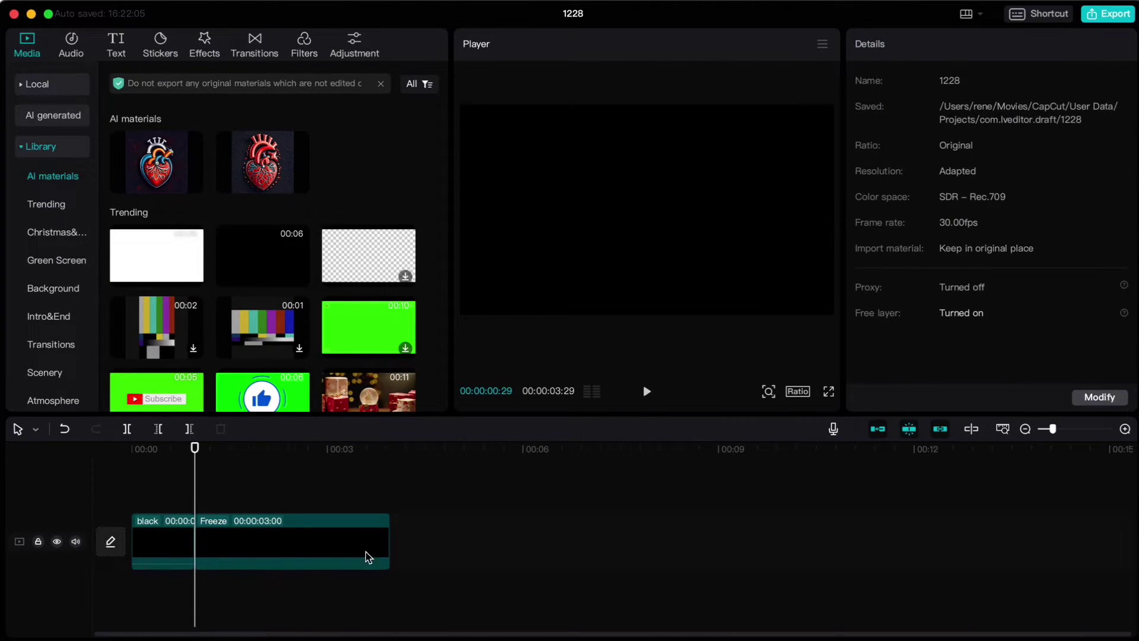
{"action": "left_click", "coordinate": [176, 545]}
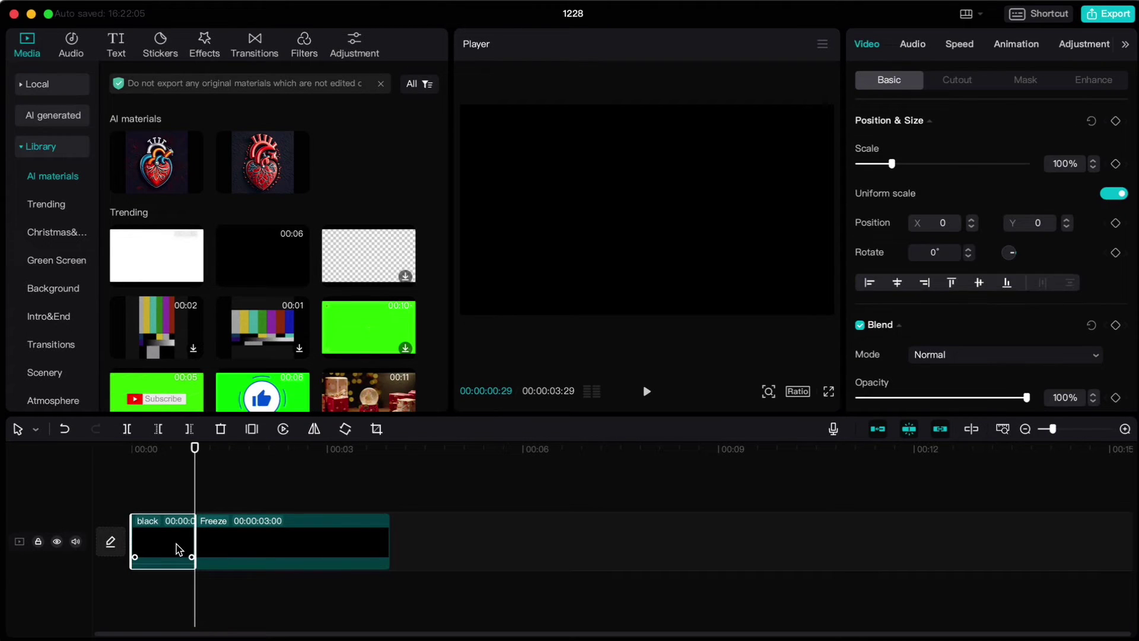
{"action": "key", "text": "Delete"}
{"action": "left_click", "coordinate": [249, 541]}
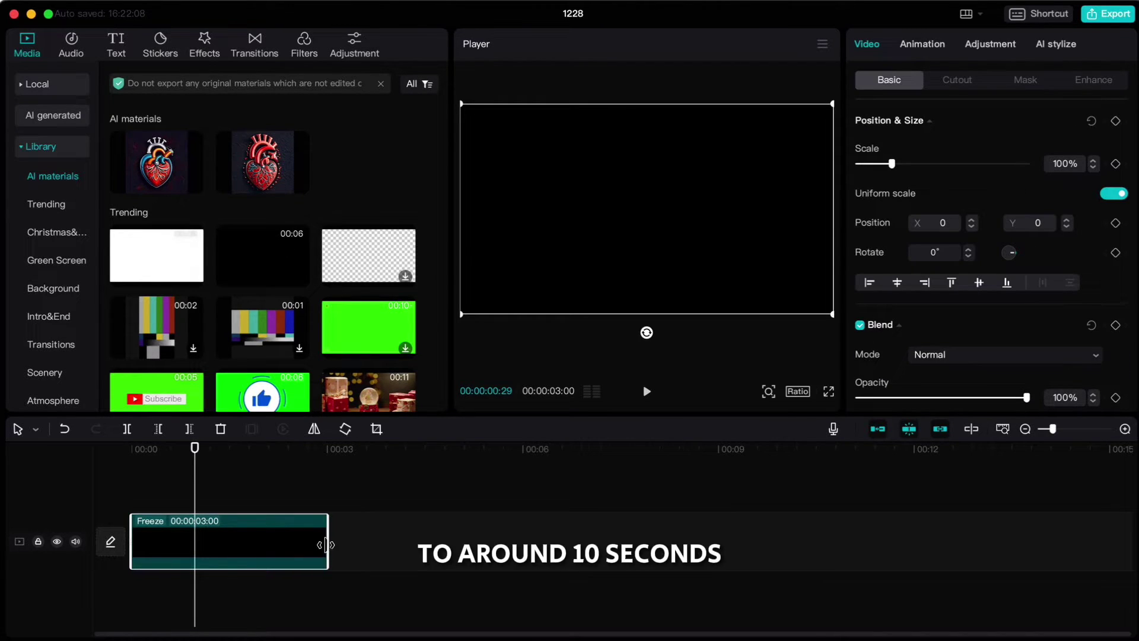
{"action": "left_click_drag", "start_coordinate": [336, 543], "coordinate": [795, 539]}
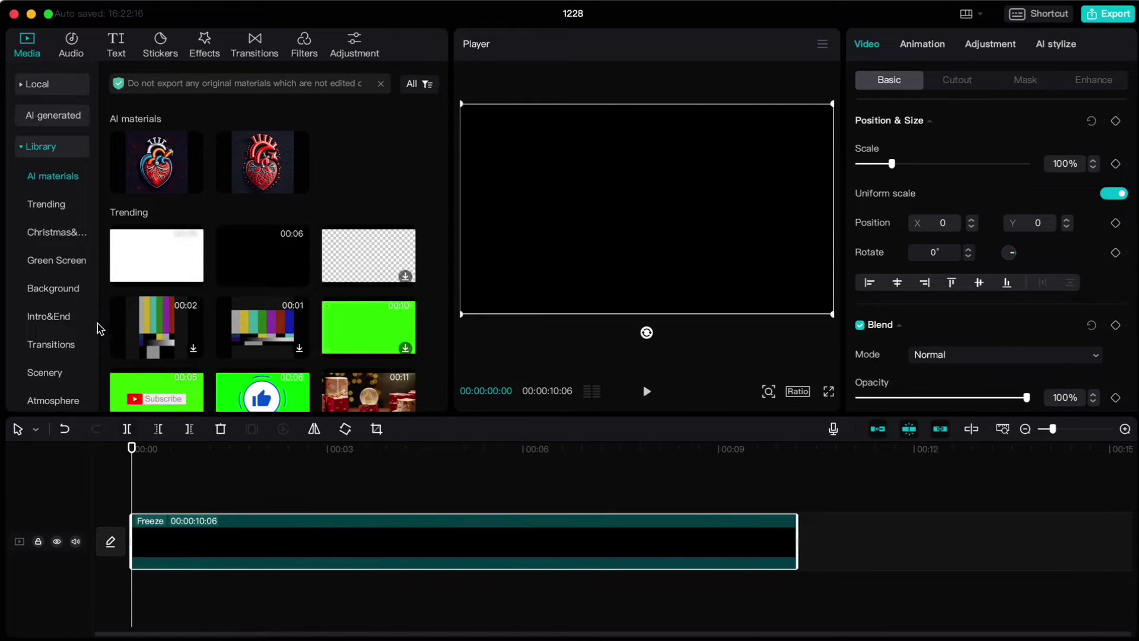
- Import the red screenshot, place it above the Freeze clip, and stretch it to 10:06
{"action": "left_click", "coordinate": [37, 89]}
{"action": "left_click", "coordinate": [277, 239]}
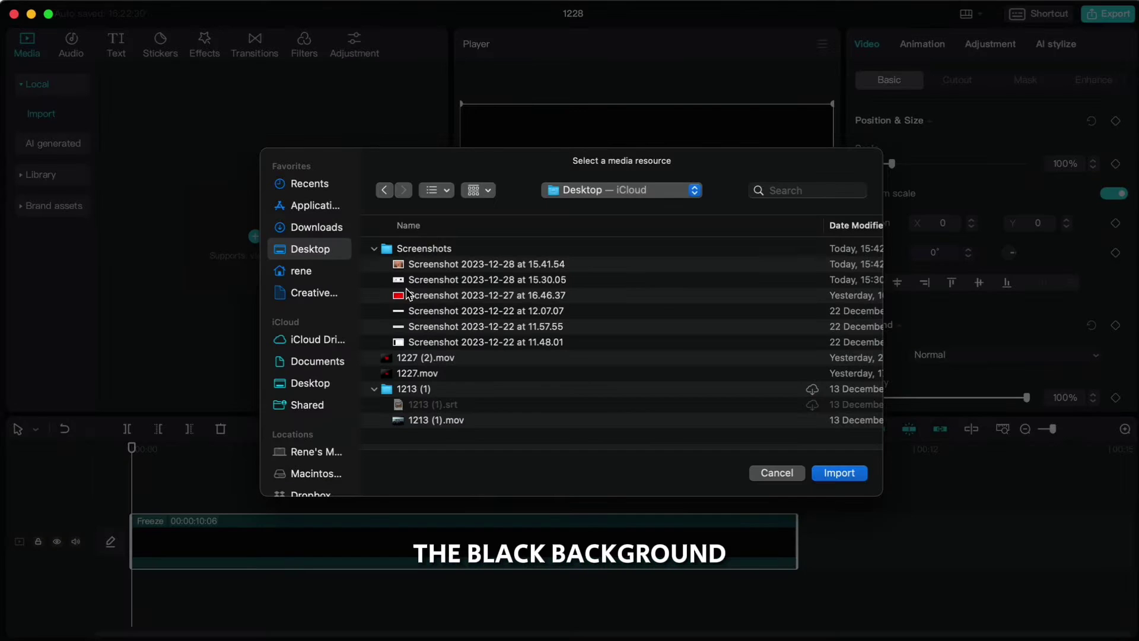
{"action": "left_click", "coordinate": [409, 294]}
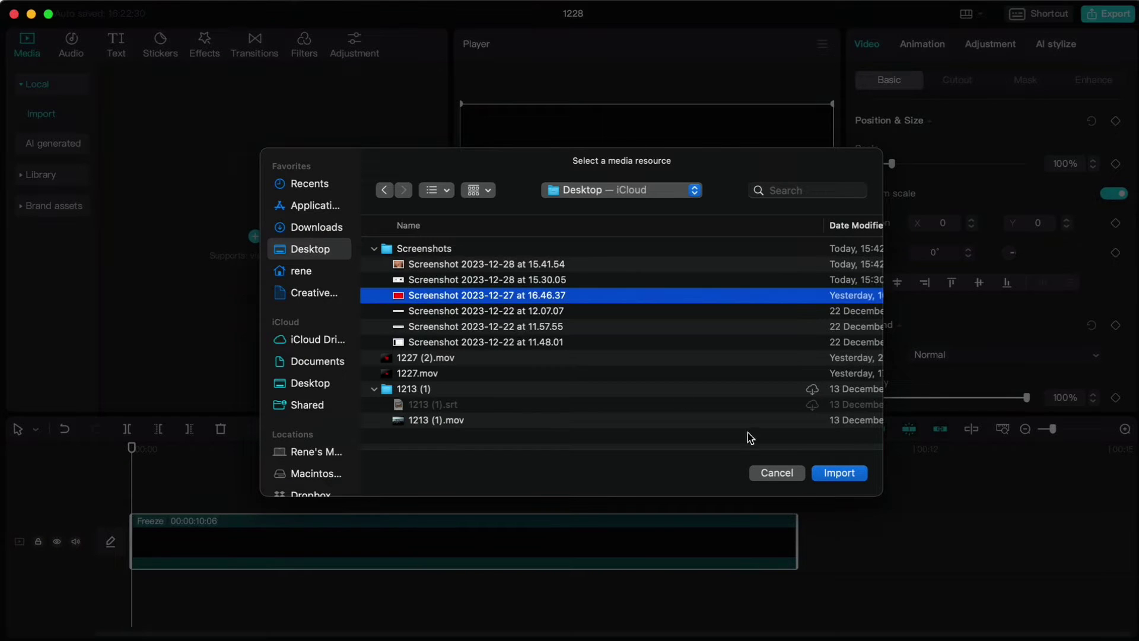
{"action": "left_click", "coordinate": [828, 476]}
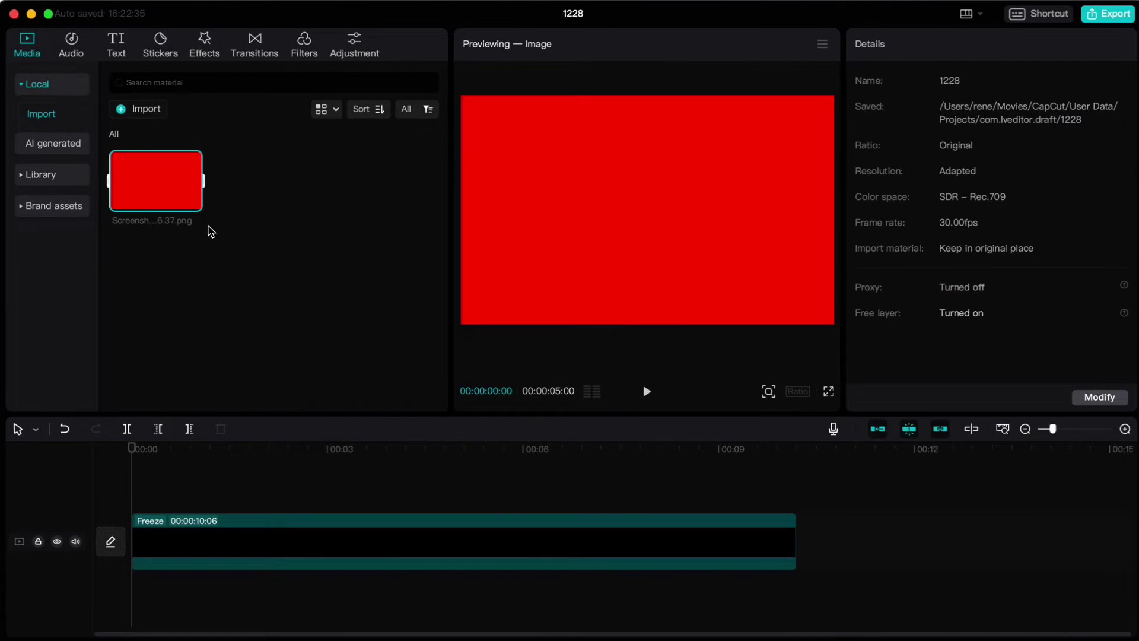
{"action": "left_click_drag", "start_coordinate": [168, 196], "coordinate": [142, 498]}
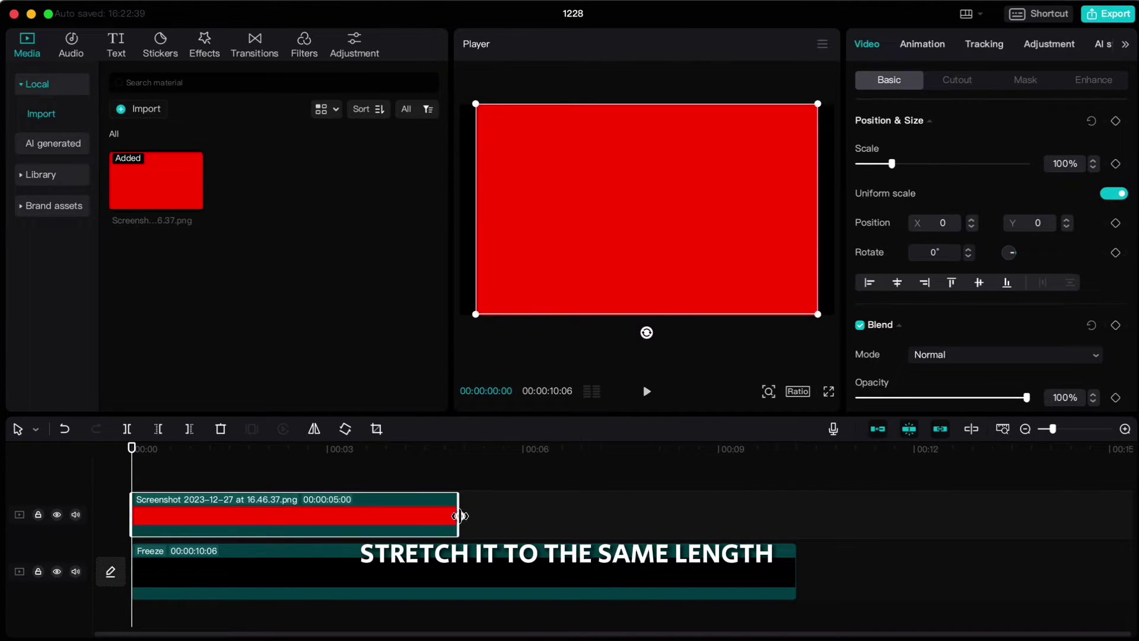
{"action": "left_click_drag", "start_coordinate": [459, 516], "coordinate": [791, 512]}
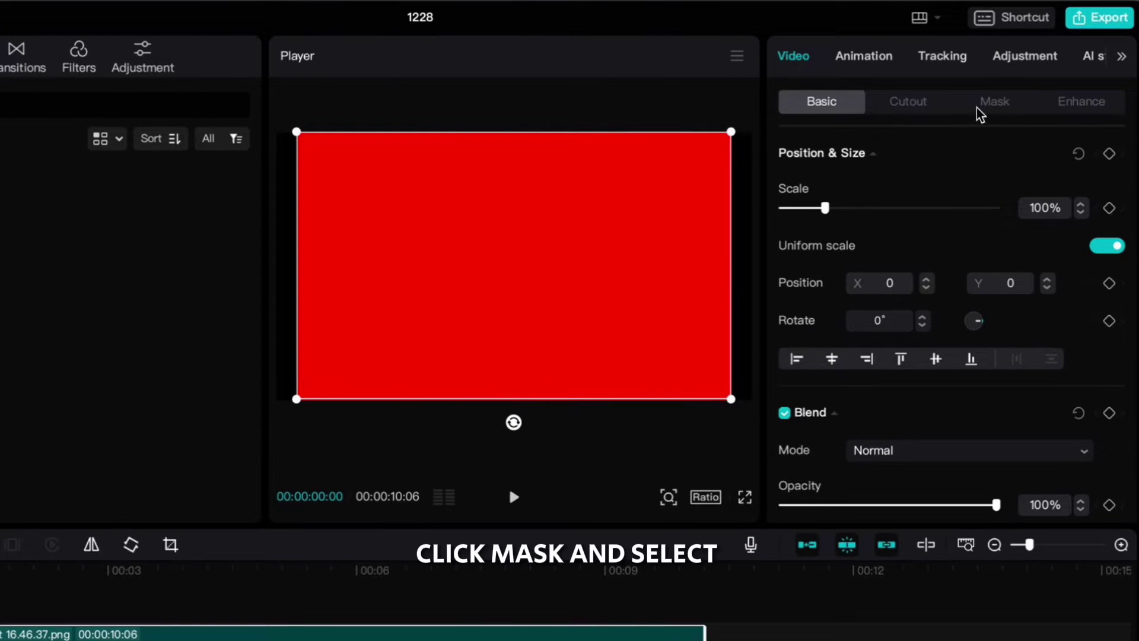
- Give the red clip a Heart mask with Feather raised to 85
{"action": "left_click", "coordinate": [988, 105]}
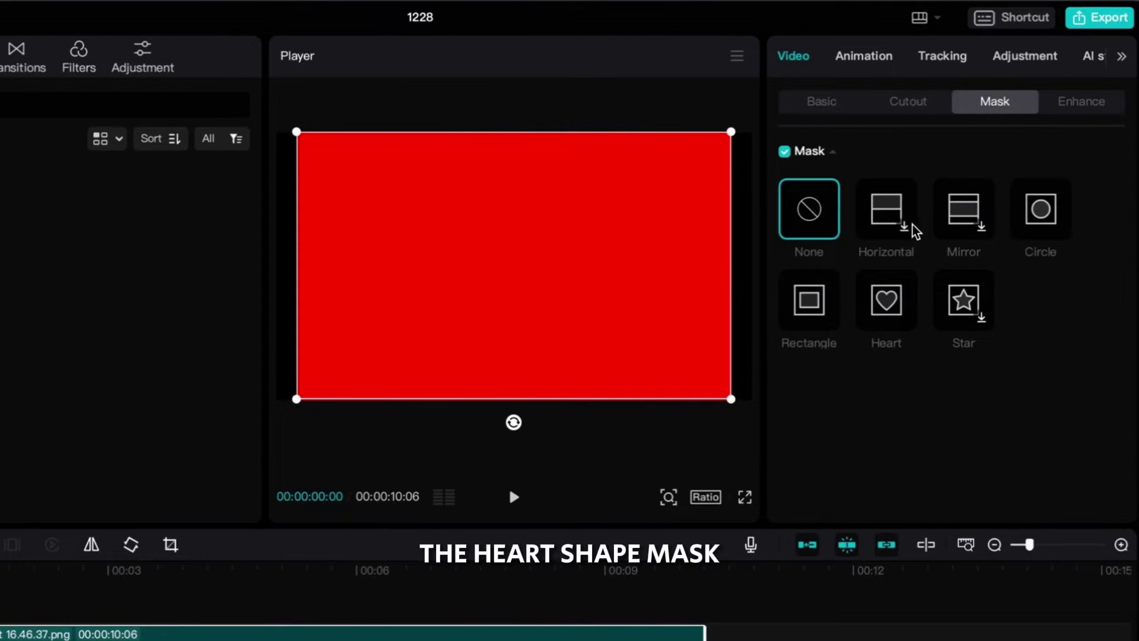
{"action": "left_click", "coordinate": [887, 305]}
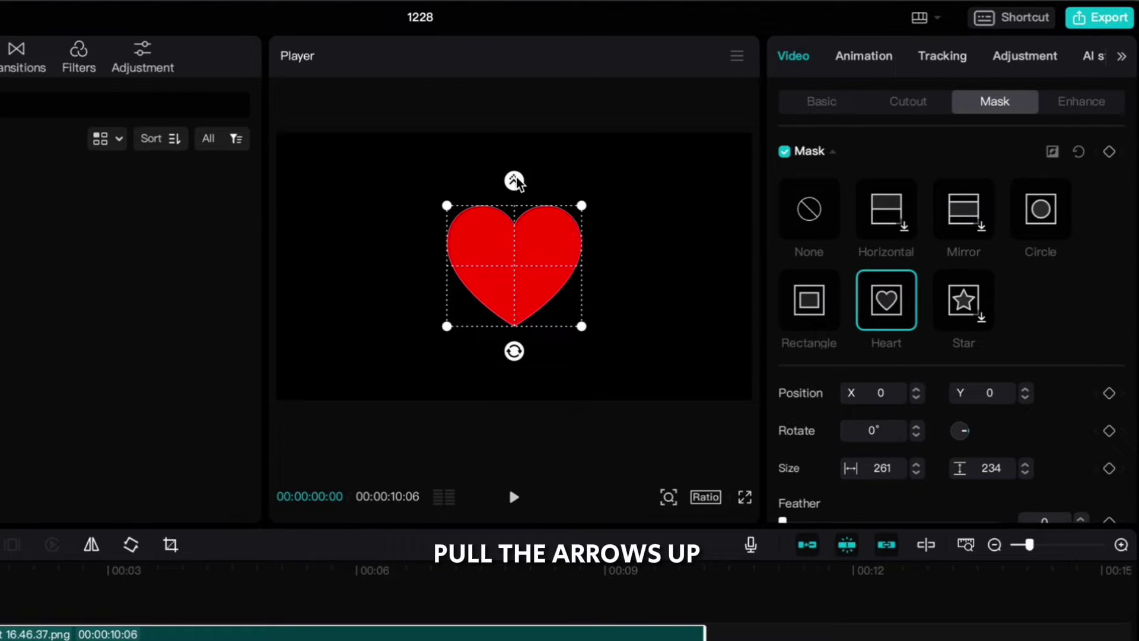
{"action": "left_click_drag", "start_coordinate": [514, 180], "coordinate": [511, 140]}
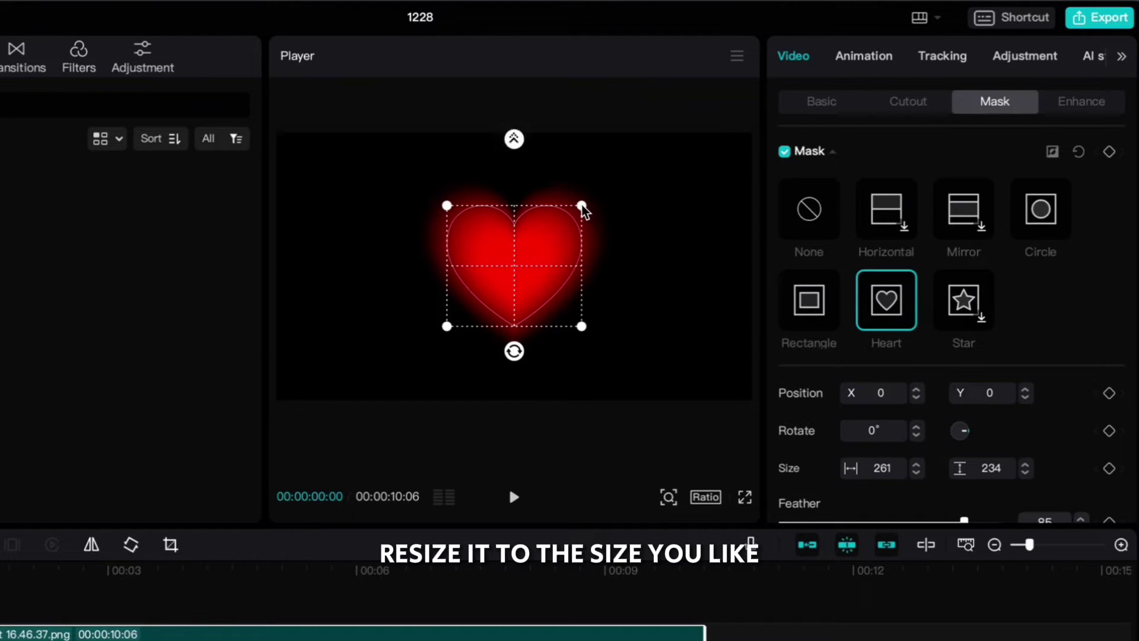
{"action": "left_click_drag", "start_coordinate": [582, 209], "coordinate": [581, 210]}
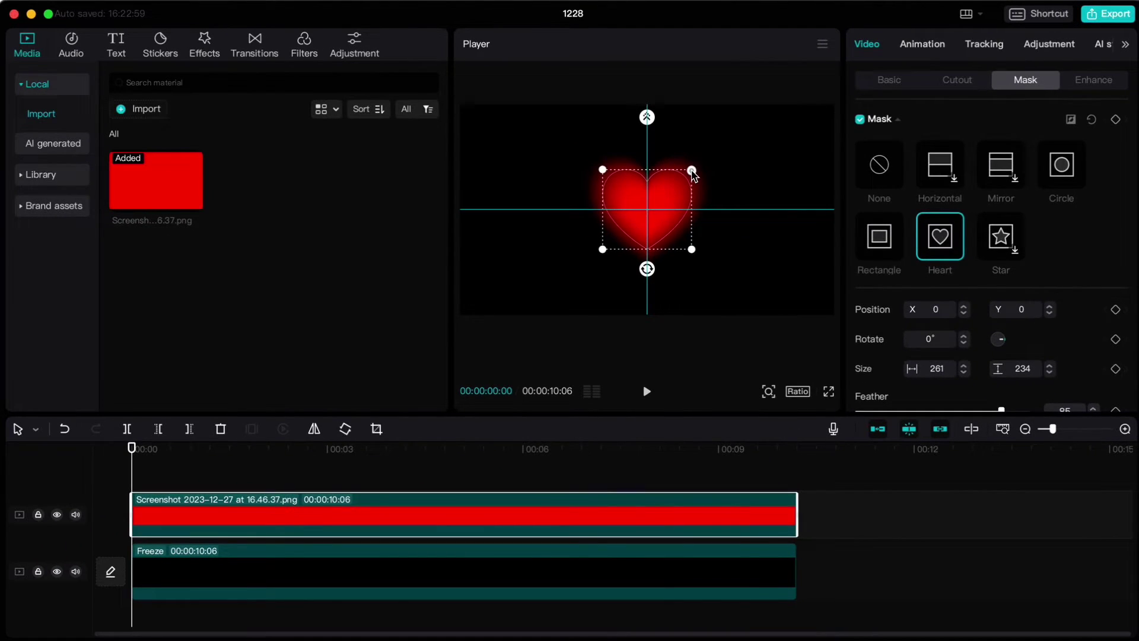
{"action": "left_click", "coordinate": [0, 606]}
{"action": "left_click_drag", "start_coordinate": [203, 477], "coordinate": [128, 469]}
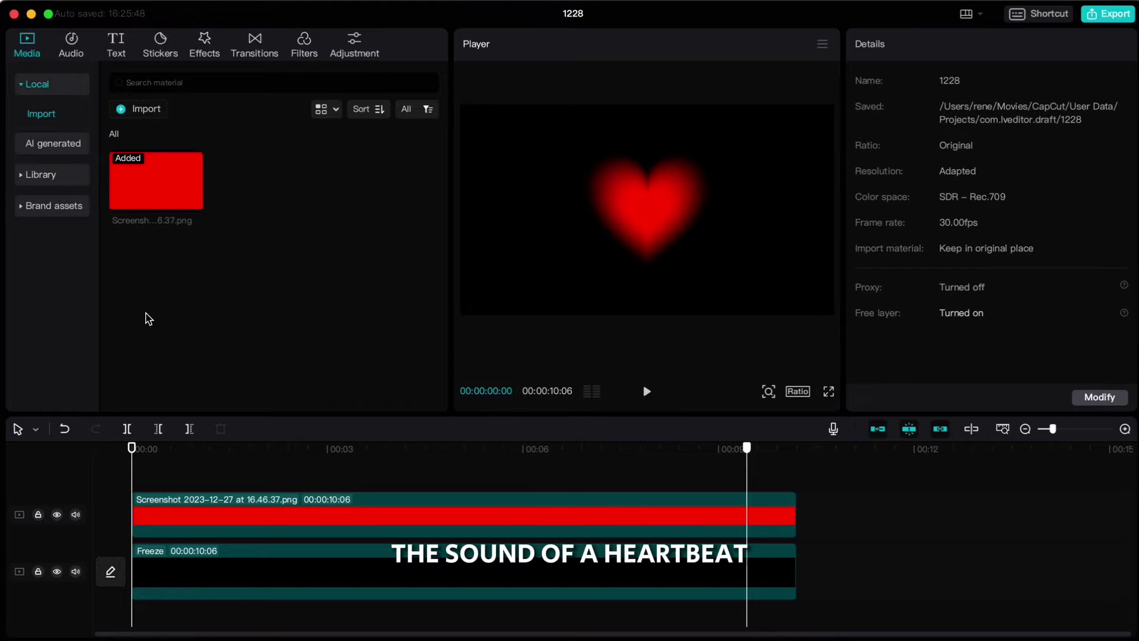
- Import ES_Heart Beat Normal – SFX Producer.mp3 from Downloads and add it to the timeline
{"action": "left_click", "coordinate": [141, 109]}
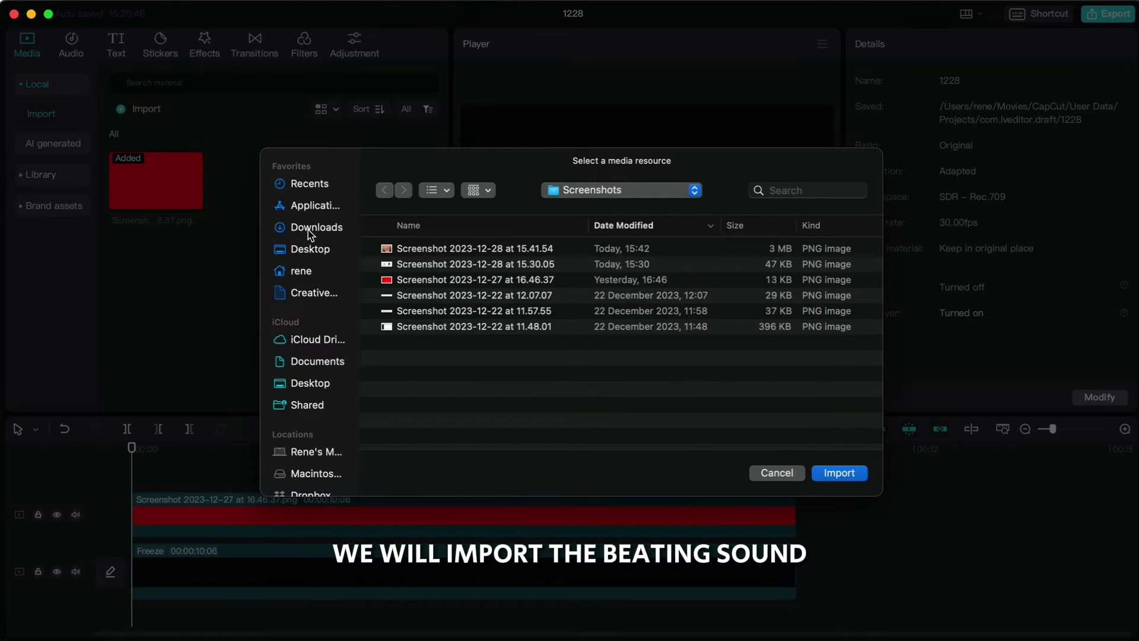
{"action": "left_click", "coordinate": [309, 231]}
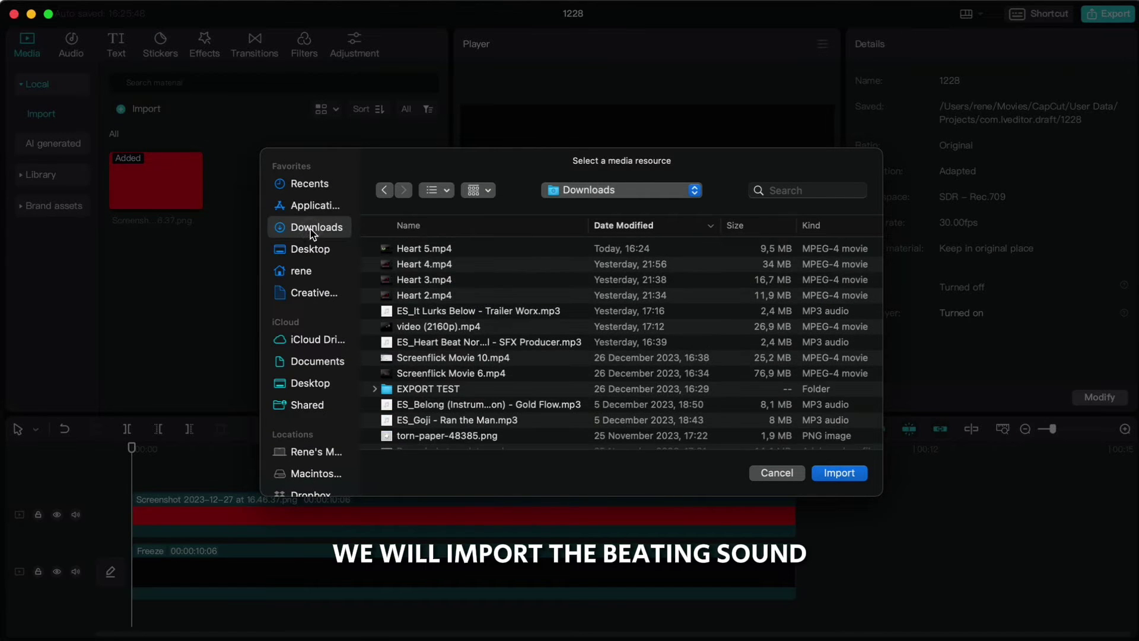
{"action": "left_click", "coordinate": [418, 342]}
{"action": "left_click", "coordinate": [826, 475]}
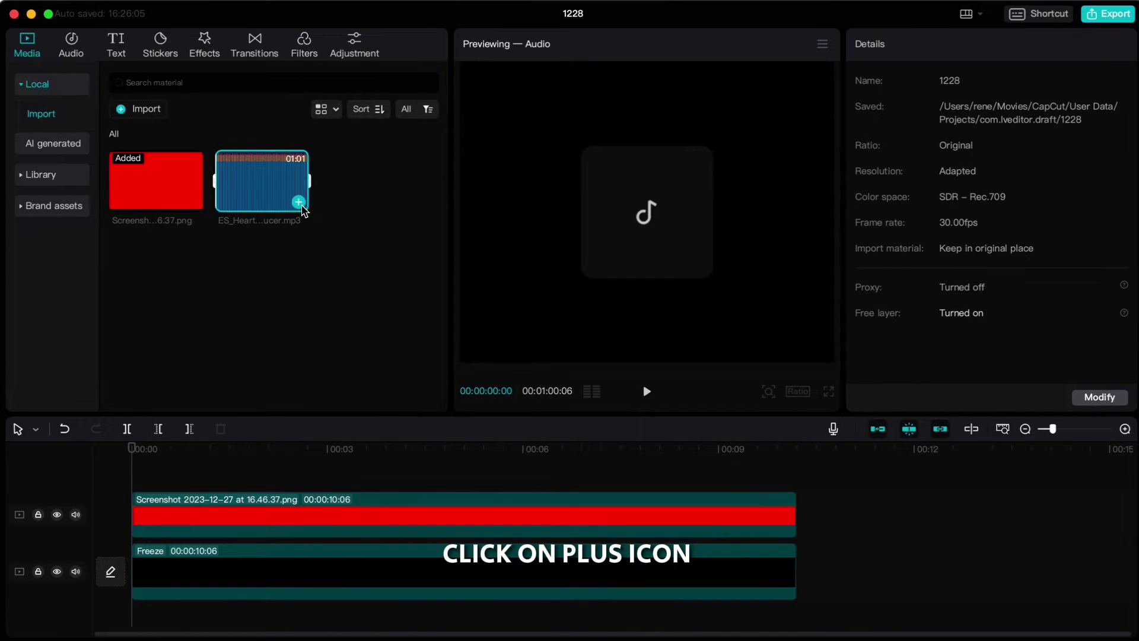
{"action": "left_click", "coordinate": [301, 202]}
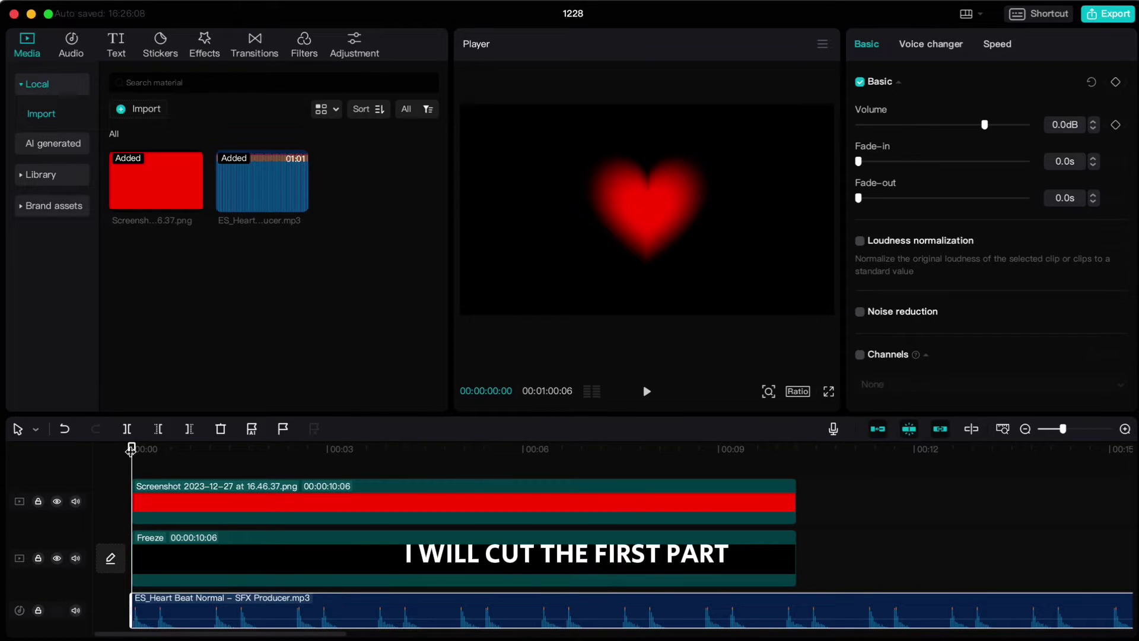
- Cut the silent first 0.8 s off the heartbeat audio and move it to start at 0:00
{"action": "left_click_drag", "start_coordinate": [131, 451], "coordinate": [184, 451]}
{"action": "key", "text": "super+b"}
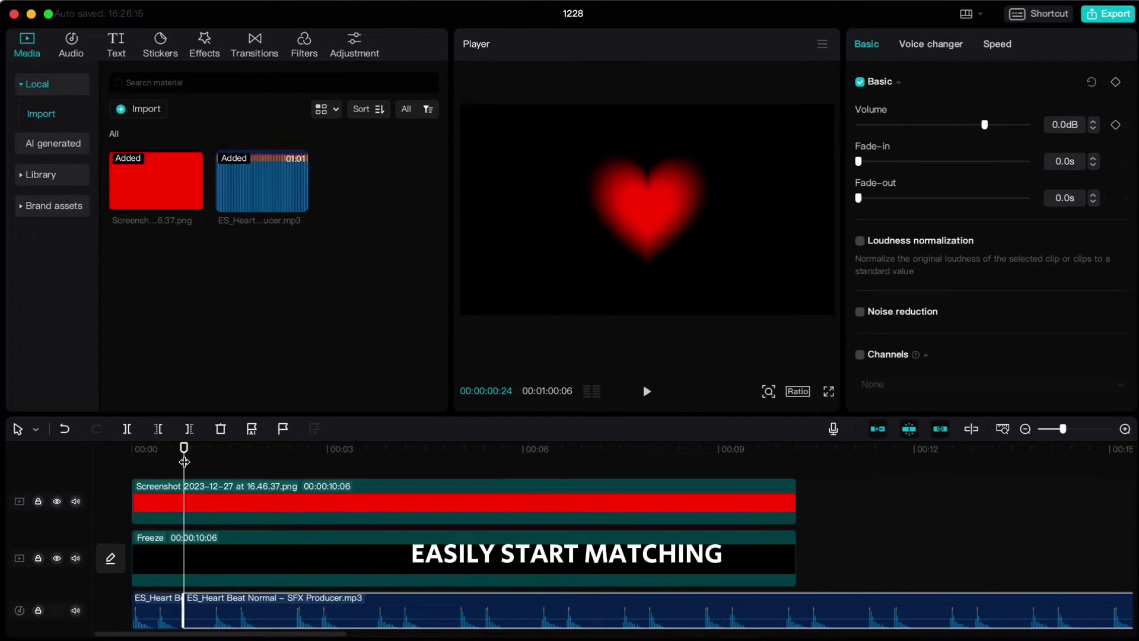
{"action": "left_click", "coordinate": [149, 608]}
{"action": "key", "text": "Delete"}
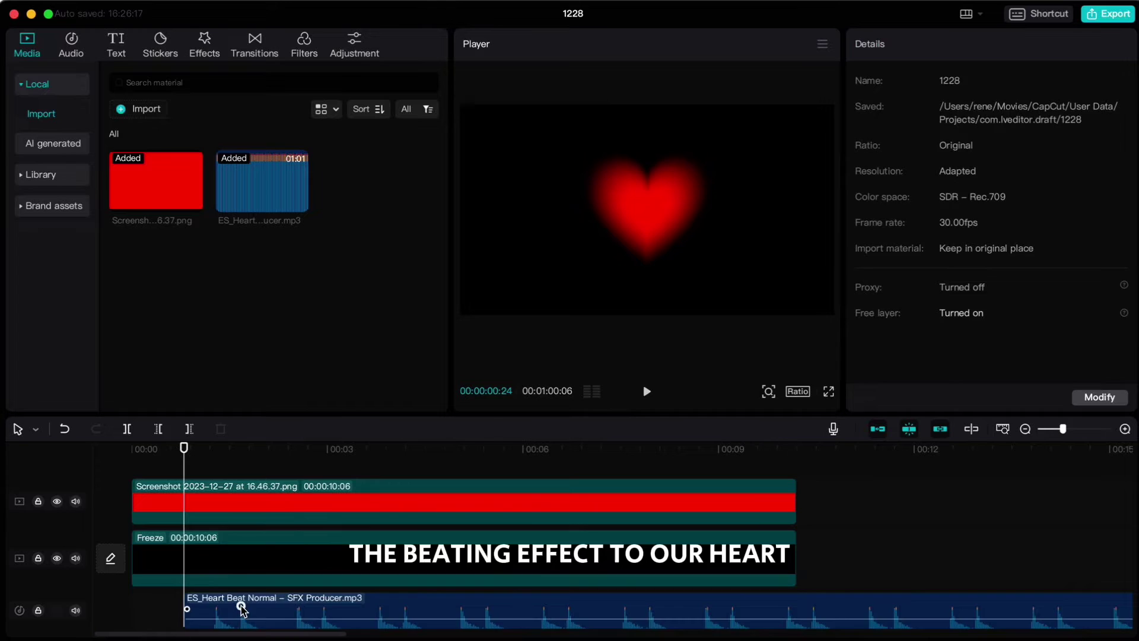
{"action": "left_click_drag", "start_coordinate": [241, 608], "coordinate": [189, 608]}
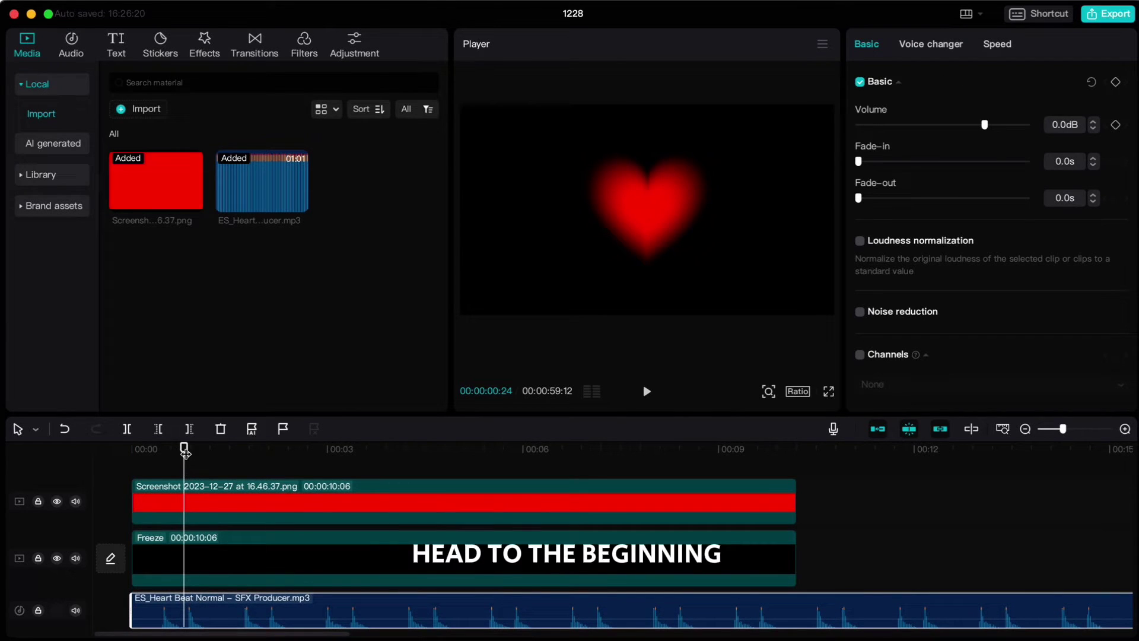
{"action": "left_click_drag", "start_coordinate": [185, 446], "coordinate": [132, 456]}
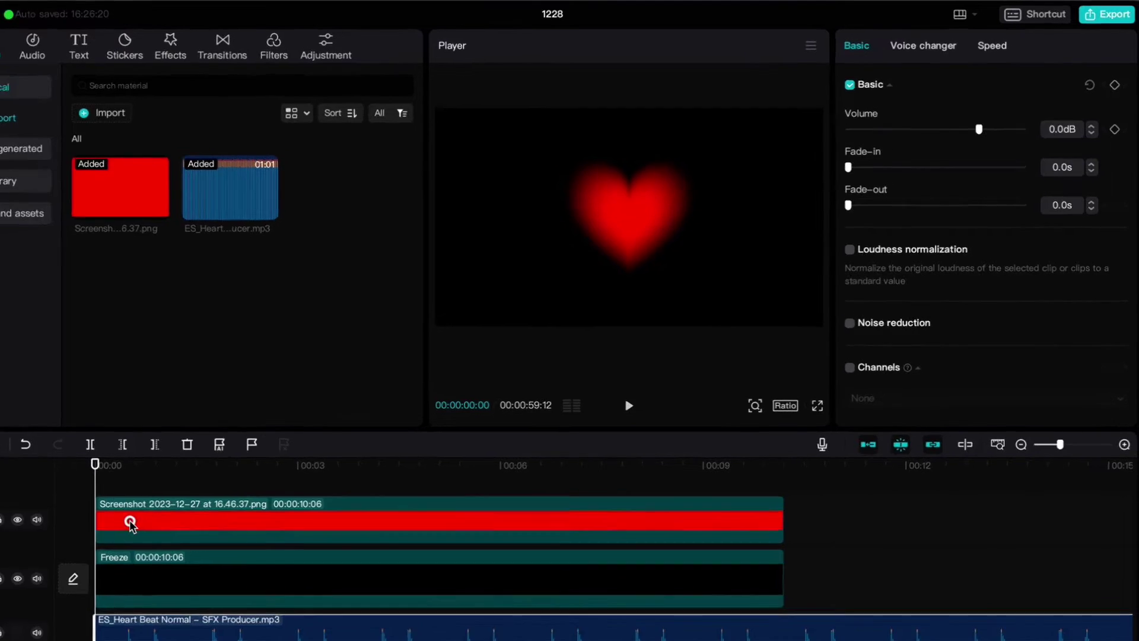
- Add size keyframes to the heart clip at 00:00 and just before the first beat
{"action": "left_click", "coordinate": [168, 509]}
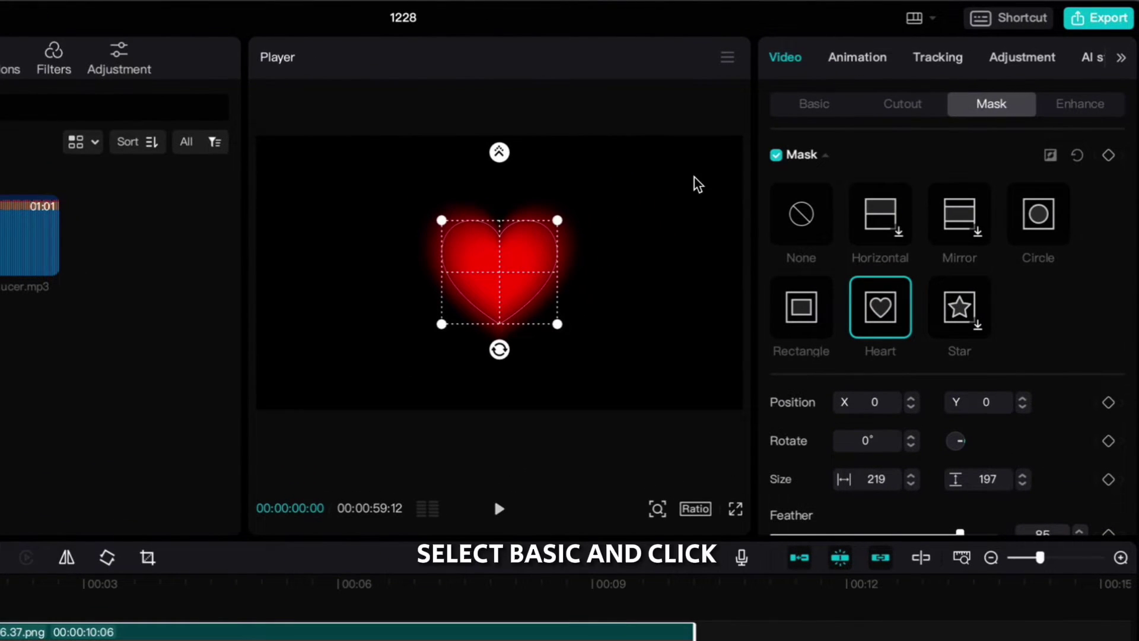
{"action": "left_click", "coordinate": [796, 107]}
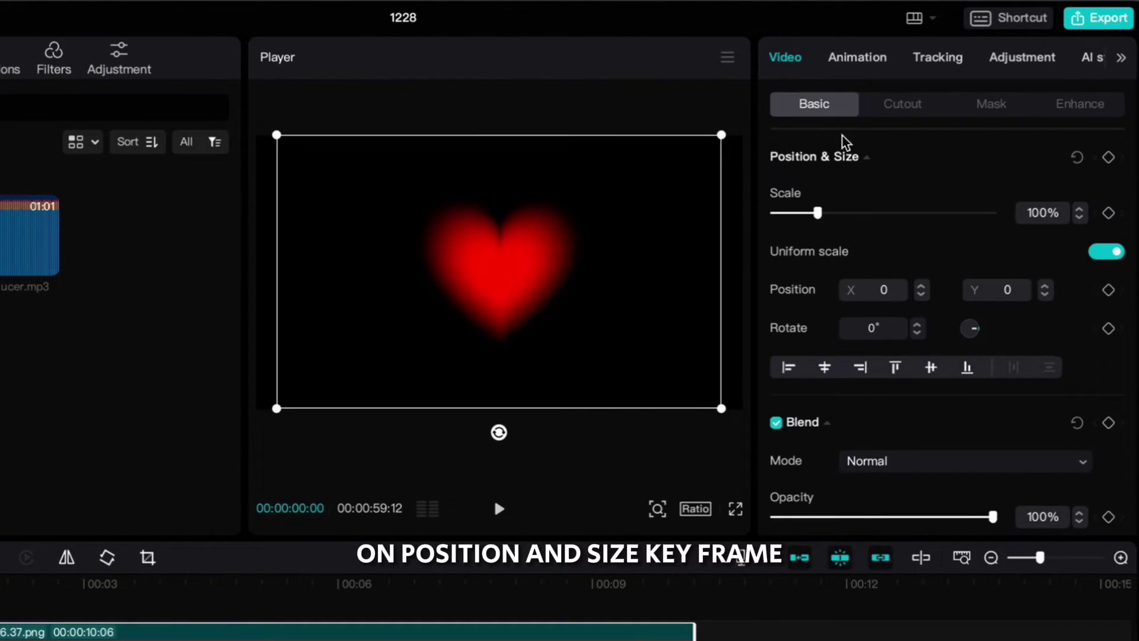
{"action": "left_click", "coordinate": [1107, 158]}
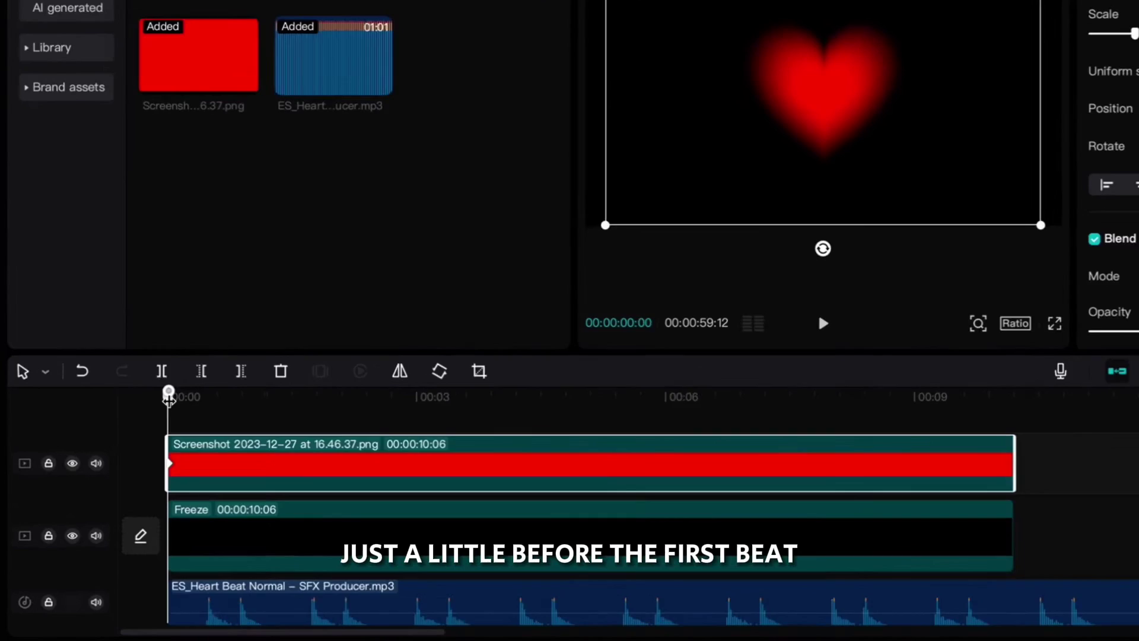
{"action": "left_click_drag", "start_coordinate": [132, 451], "coordinate": [155, 454]}
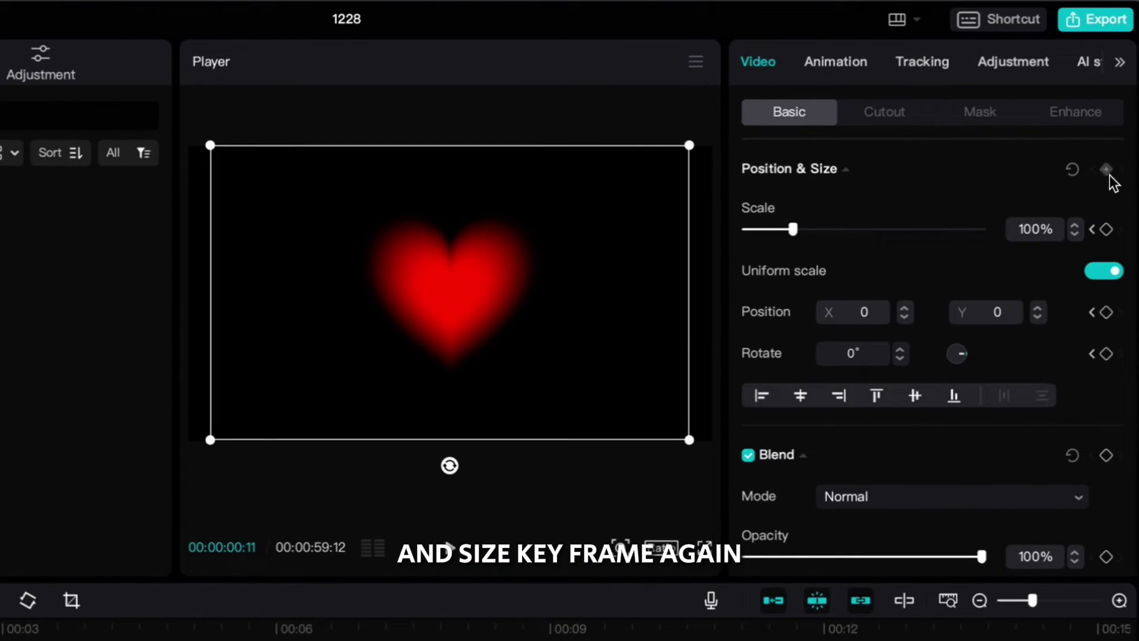
{"action": "left_click", "coordinate": [1107, 170]}
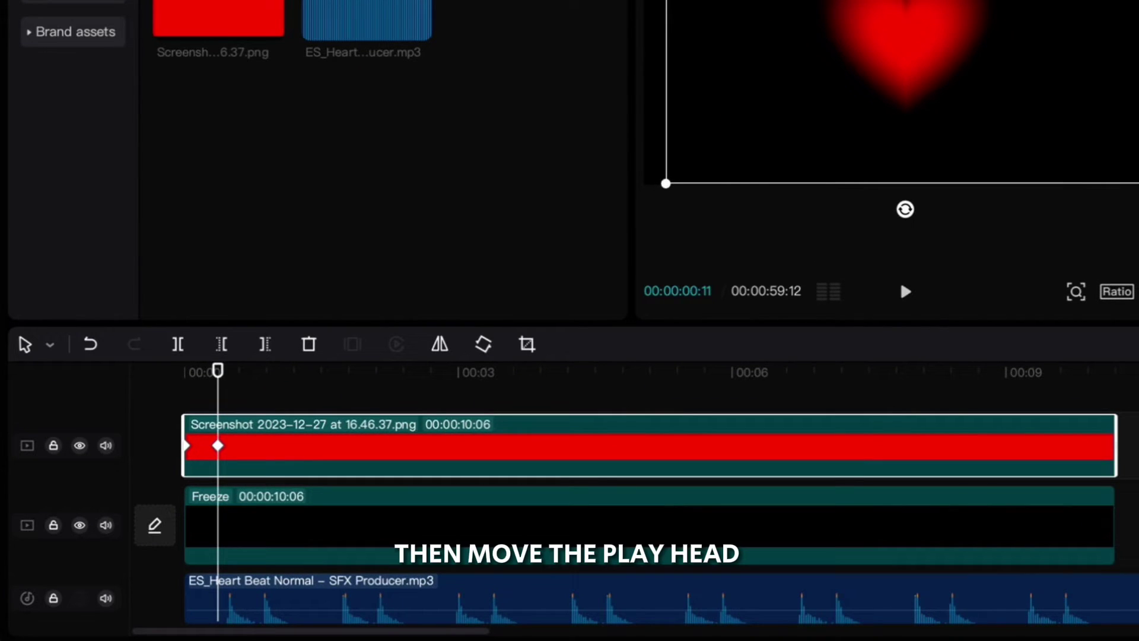
- Keyframe the heart at 120% scale on the first beat's peak
{"action": "scroll", "coordinate": [216, 376], "scroll_direction": "up", "scroll_amount": 2}
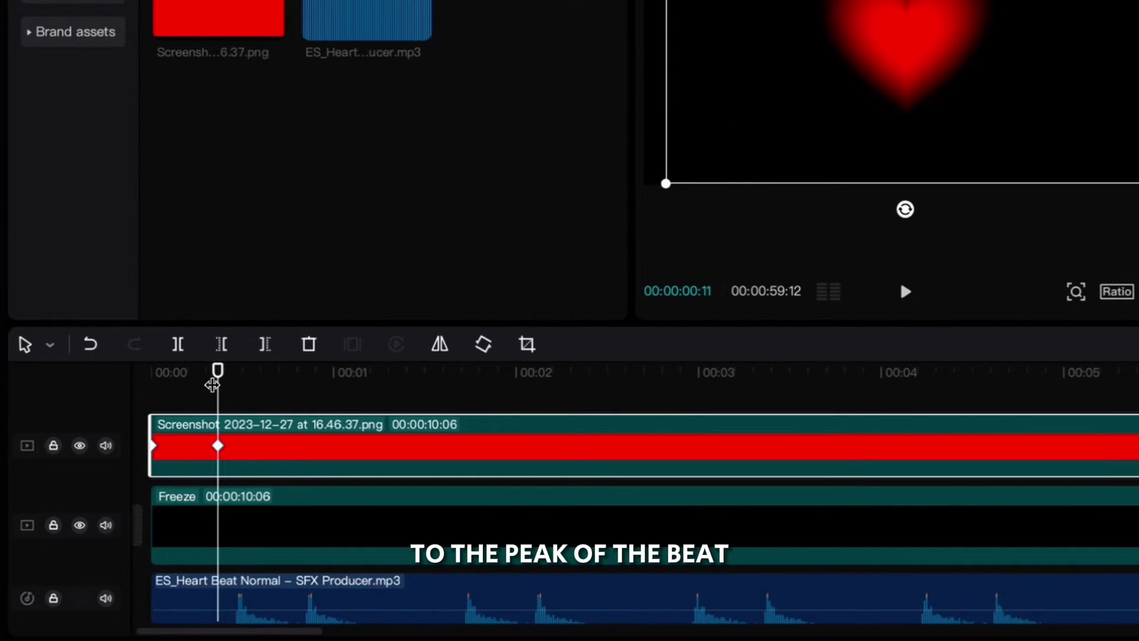
{"action": "left_click_drag", "start_coordinate": [218, 373], "coordinate": [236, 372]}
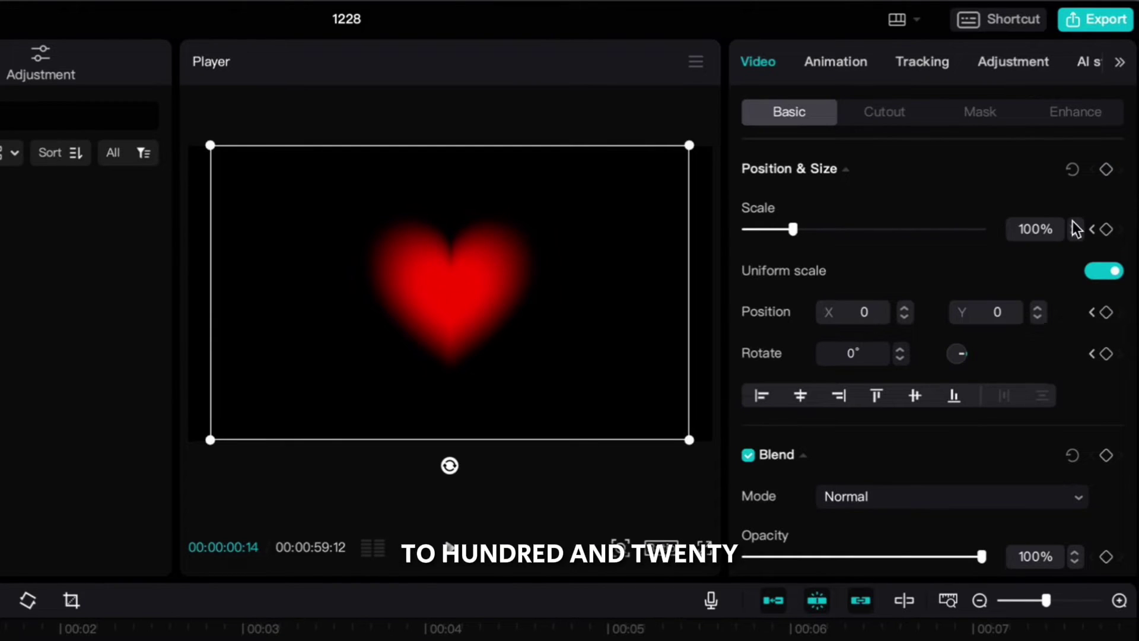
{"action": "left_click_drag", "start_coordinate": [1074, 226], "coordinate": [1076, 229]}
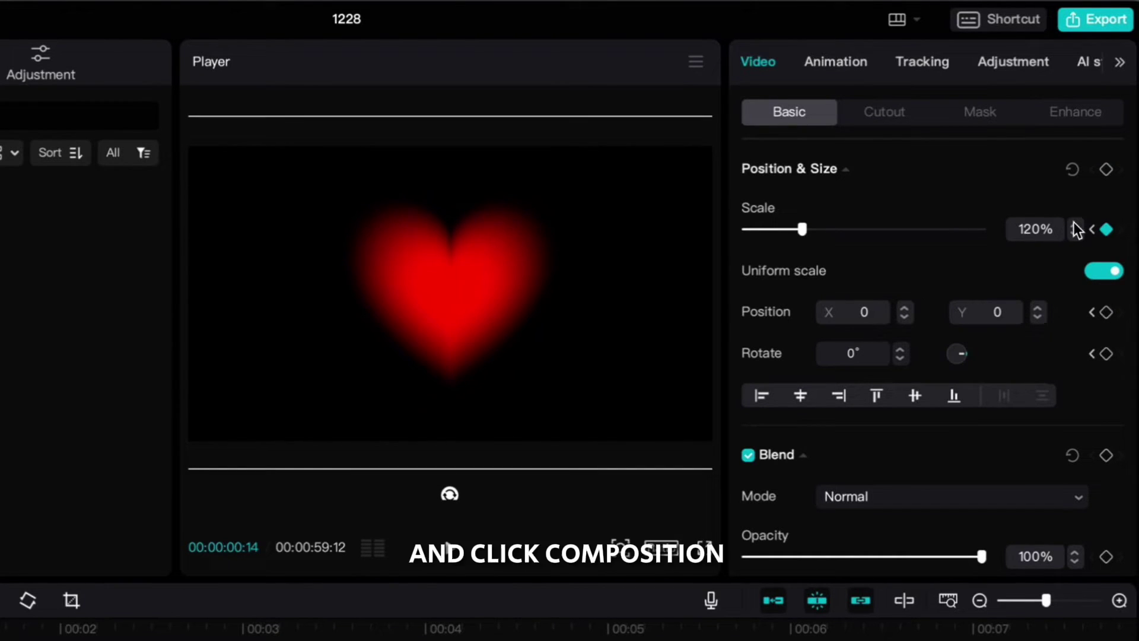
{"action": "left_click", "coordinate": [1106, 171]}
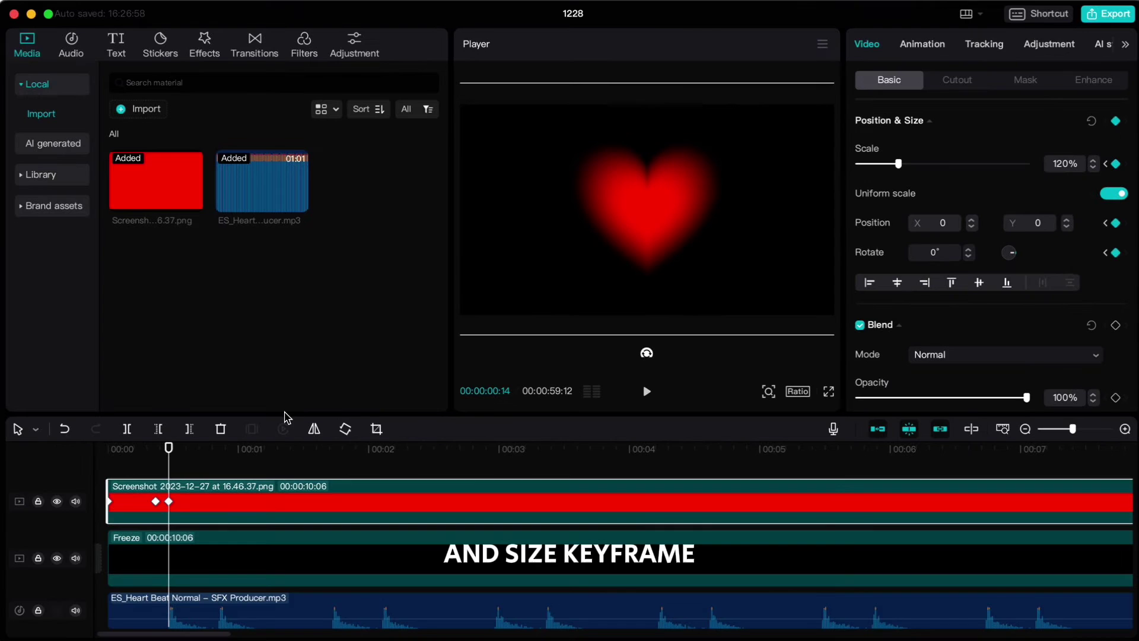
- Keyframe the heart back at 100% scale a few frames after the first beat
{"action": "left_click_drag", "start_coordinate": [169, 450], "coordinate": [181, 451]}
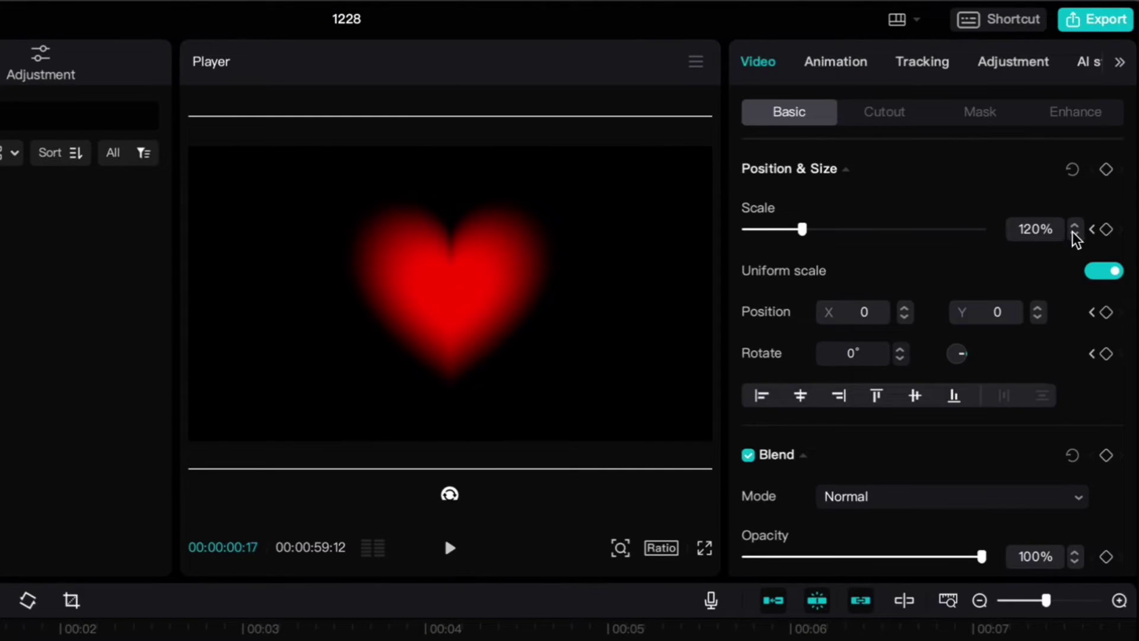
{"action": "left_click", "coordinate": [1073, 233]}
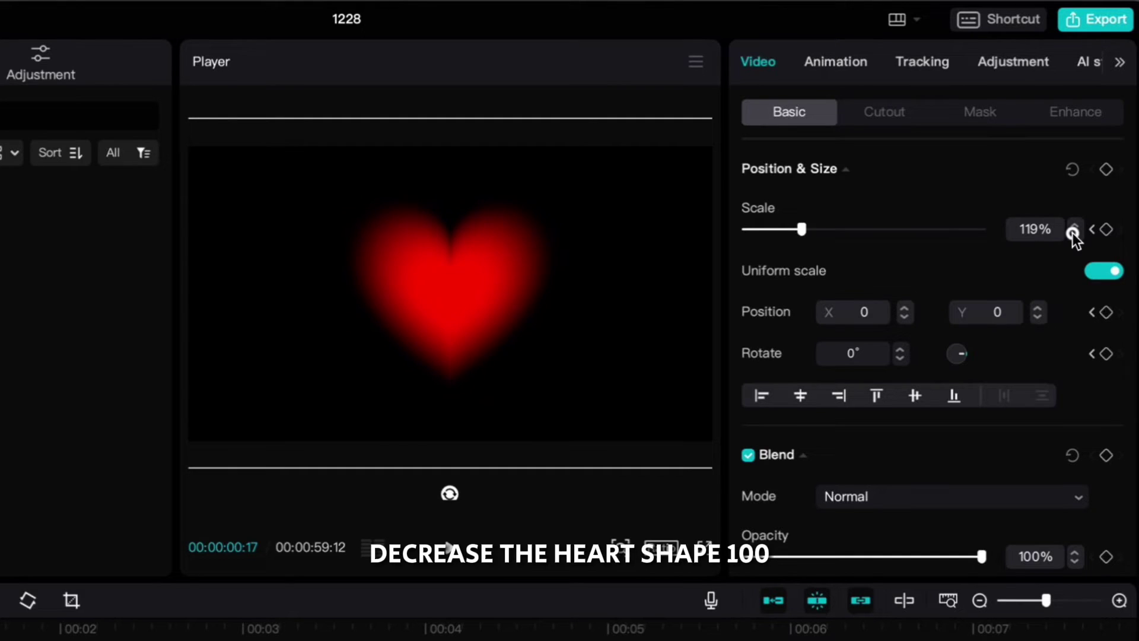
{"action": "left_click", "coordinate": [1073, 234]}
{"action": "left_click", "coordinate": [1073, 233]}
{"action": "left_click", "coordinate": [1073, 233]}
{"action": "left_click", "coordinate": [1072, 233]}
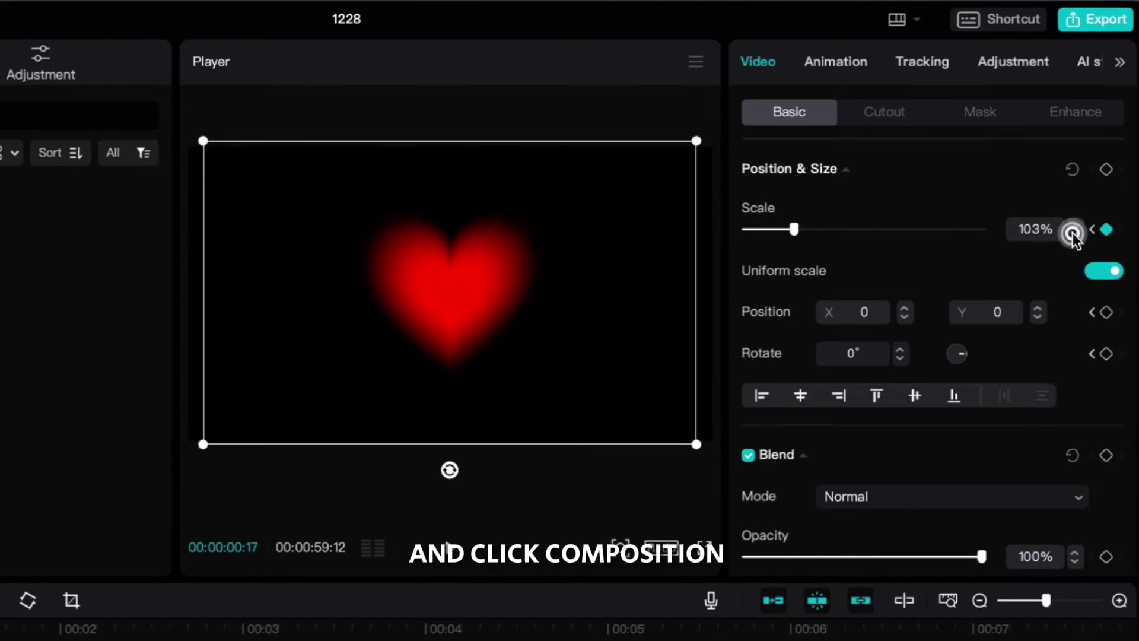
{"action": "left_click", "coordinate": [1073, 233]}
{"action": "left_click", "coordinate": [1073, 233]}
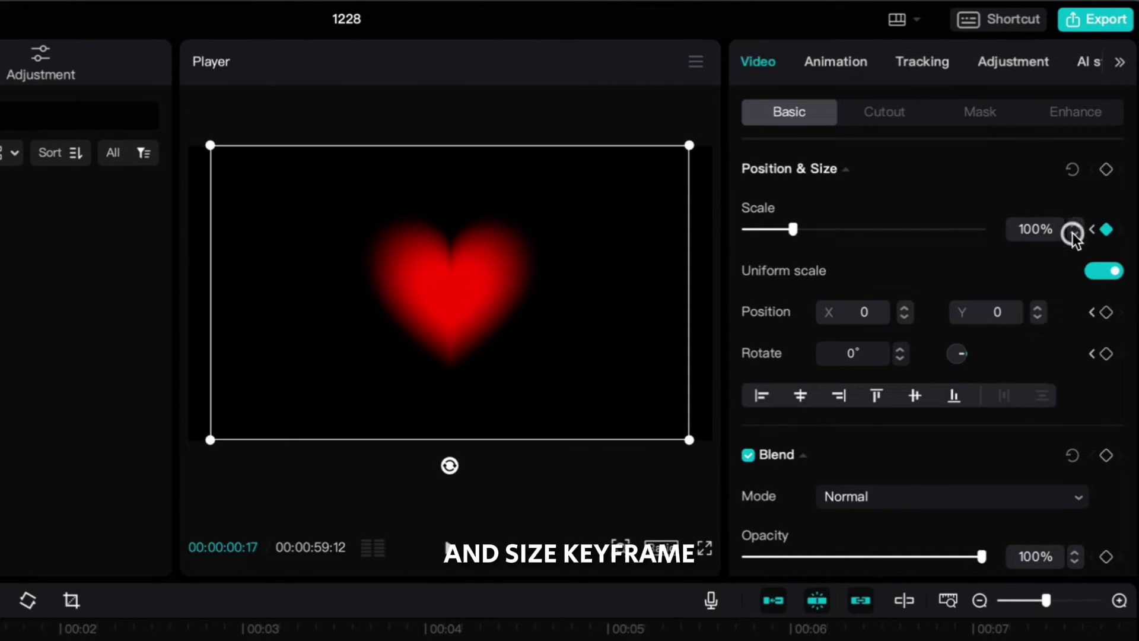
{"action": "left_click", "coordinate": [1106, 170]}
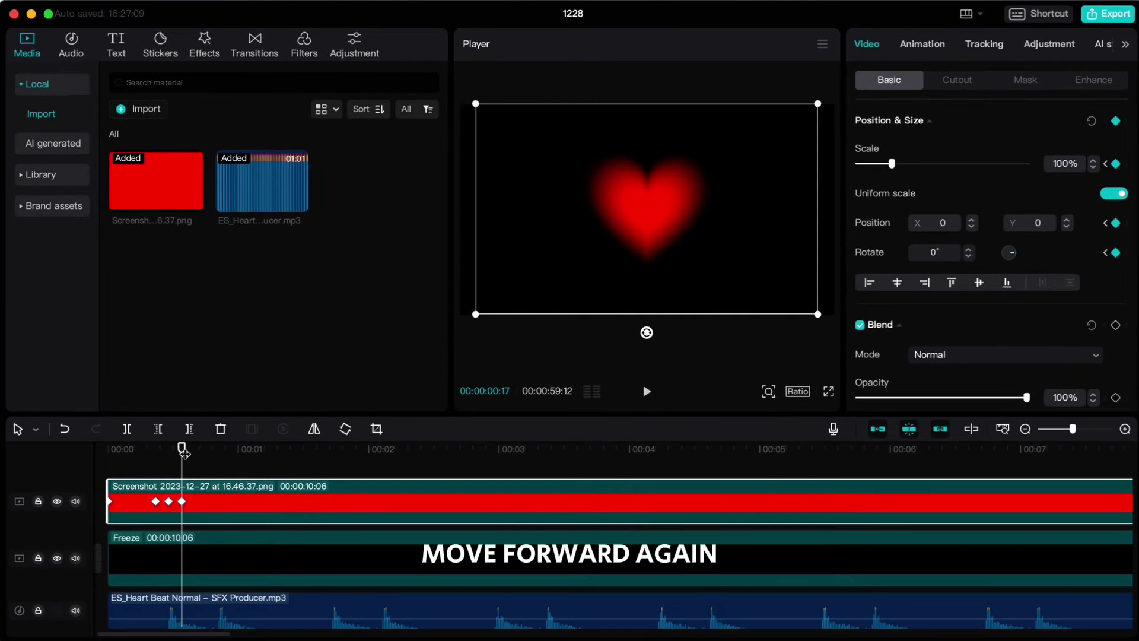
- Add a keyframe before the second beat and a 120% keyframe at its peak
{"action": "left_click_drag", "start_coordinate": [182, 449], "coordinate": [212, 449]}
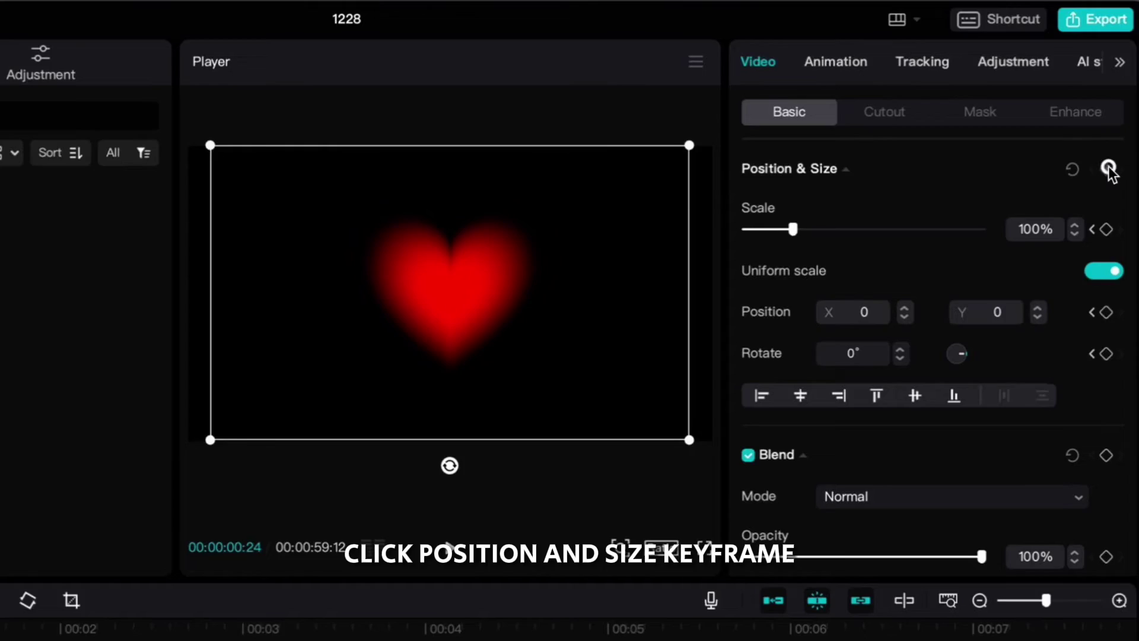
{"action": "left_click", "coordinate": [1108, 169]}
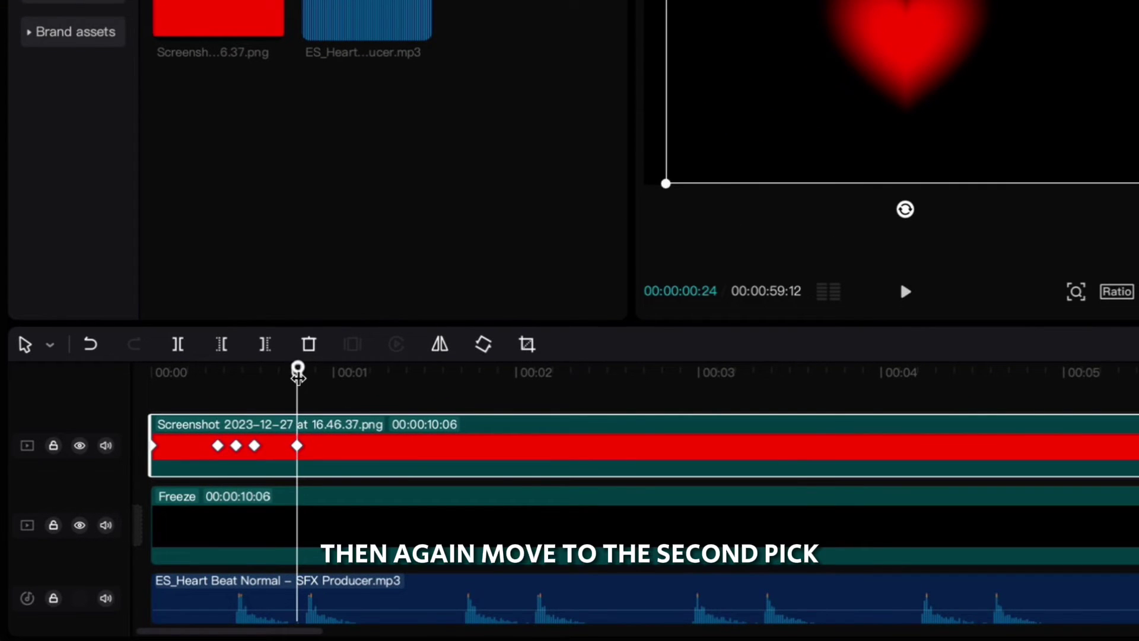
{"action": "left_click_drag", "start_coordinate": [297, 375], "coordinate": [309, 375]}
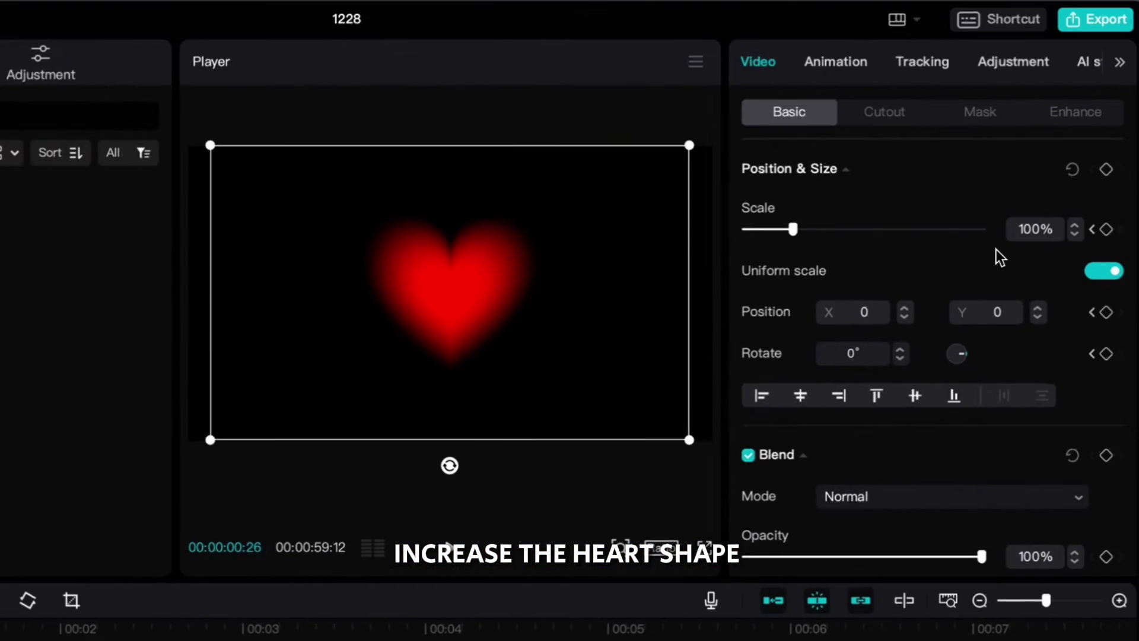
{"action": "left_click", "coordinate": [1074, 224]}
{"action": "scroll", "coordinate": [1074, 226], "scroll_direction": "up", "scroll_amount": 19}
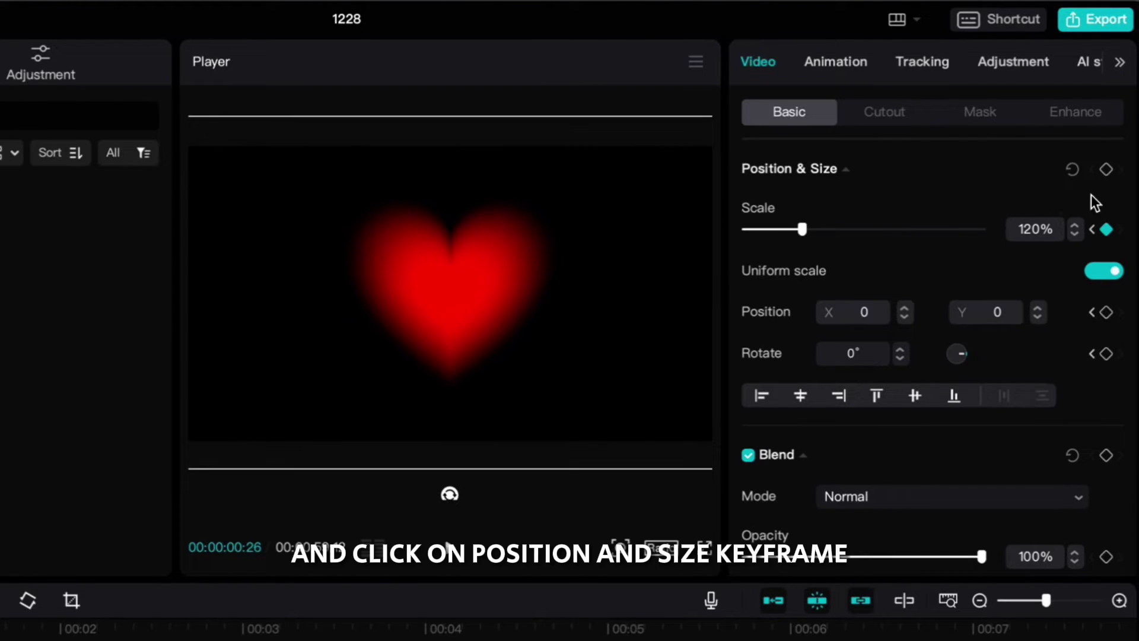
{"action": "left_click", "coordinate": [1107, 171]}
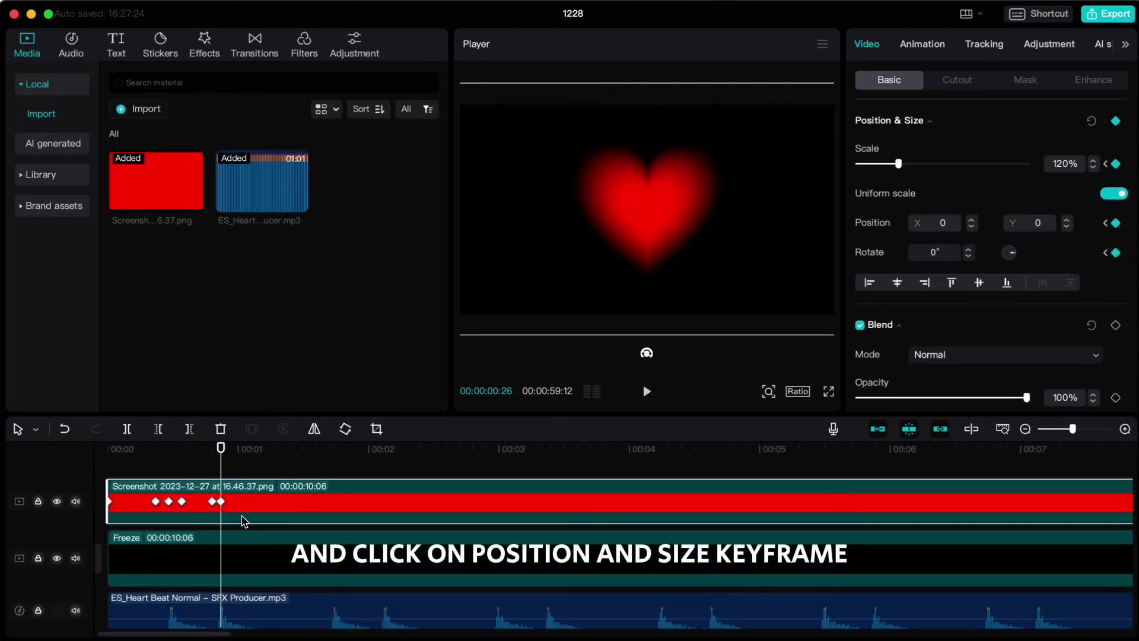
- Keyframe the heart back at 100% just after the second beat
{"action": "left_click_drag", "start_coordinate": [220, 450], "coordinate": [236, 449]}
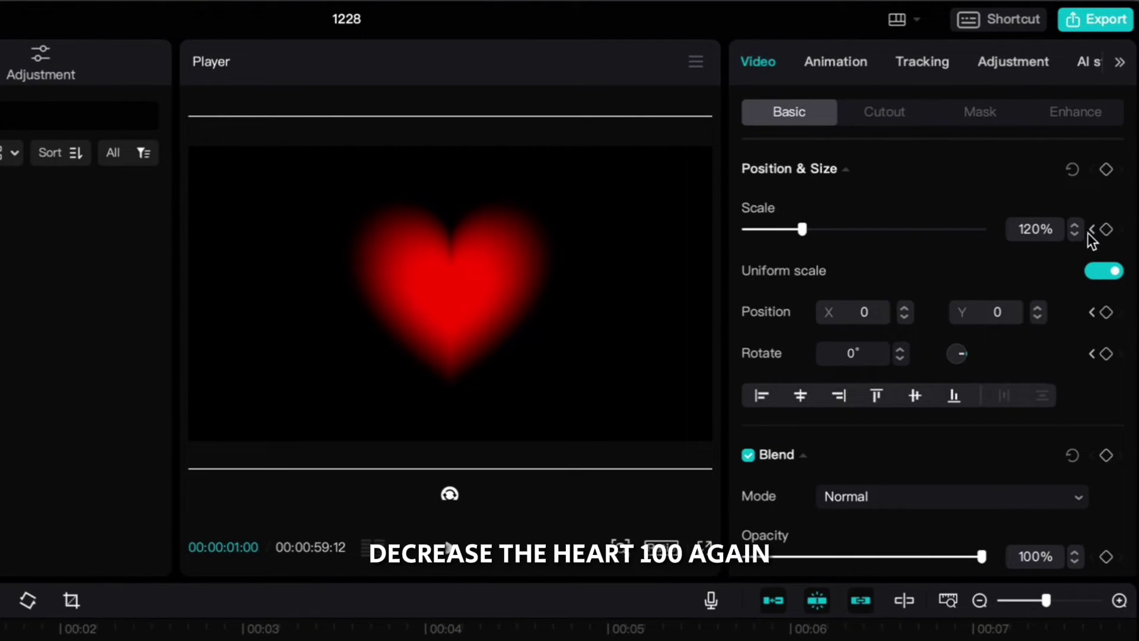
{"action": "left_click", "coordinate": [1074, 234]}
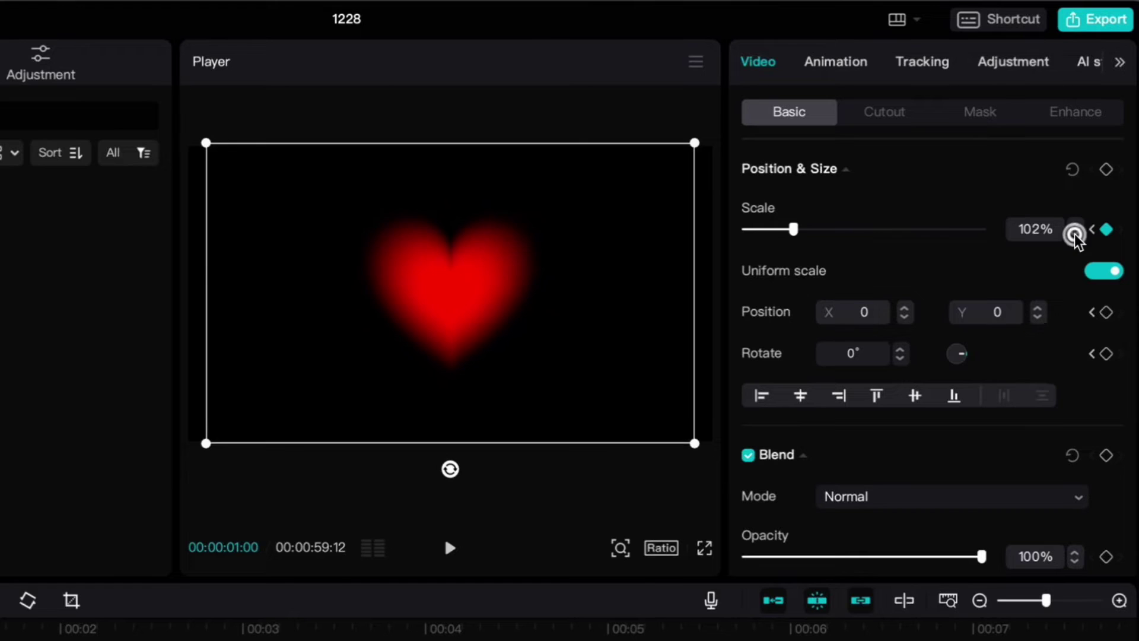
{"action": "left_click", "coordinate": [1074, 234]}
{"action": "left_click", "coordinate": [1107, 170]}
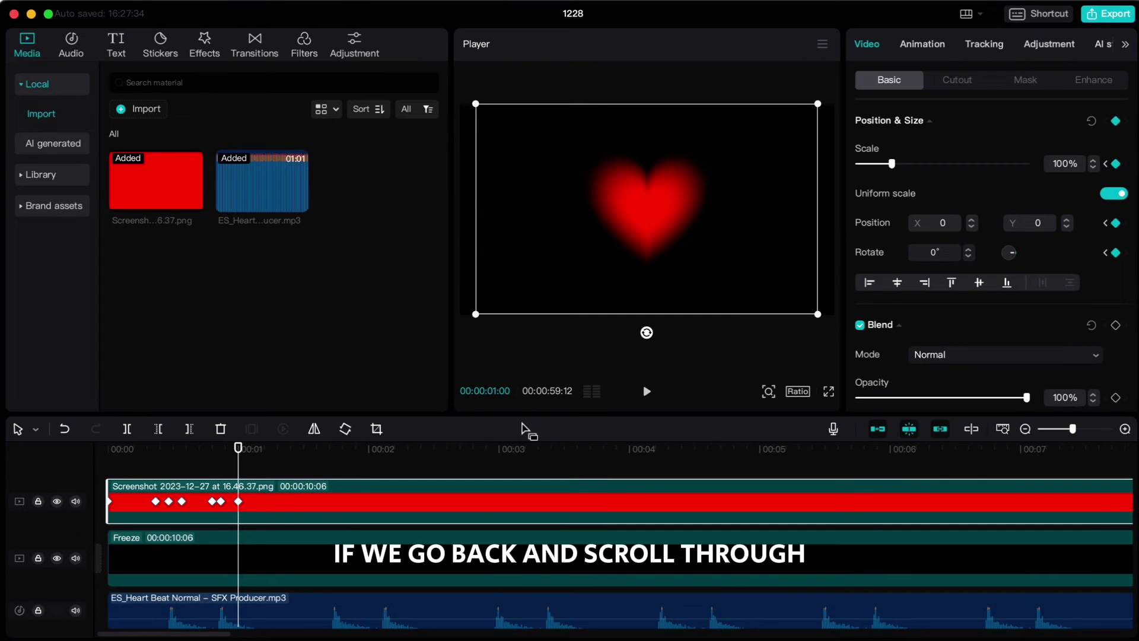
- Keyframe the next beat at 120% and add 100% size keyframes after it
{"action": "left_click_drag", "start_coordinate": [238, 451], "coordinate": [257, 470]}
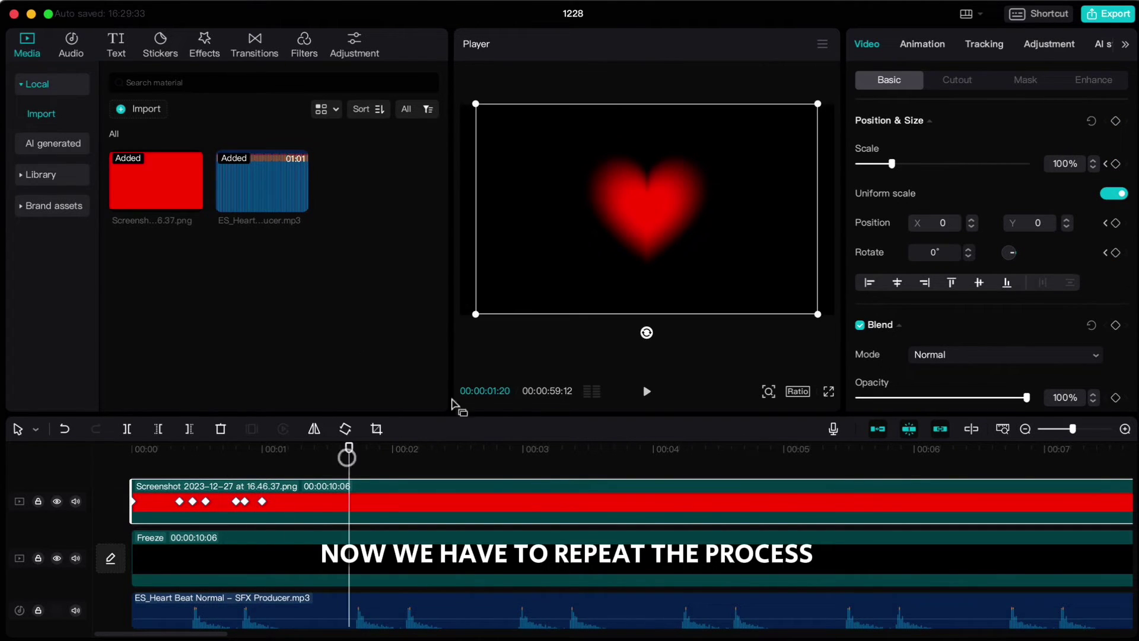
{"action": "left_click", "coordinate": [1115, 121]}
{"action": "left_click", "coordinate": [1090, 121]}
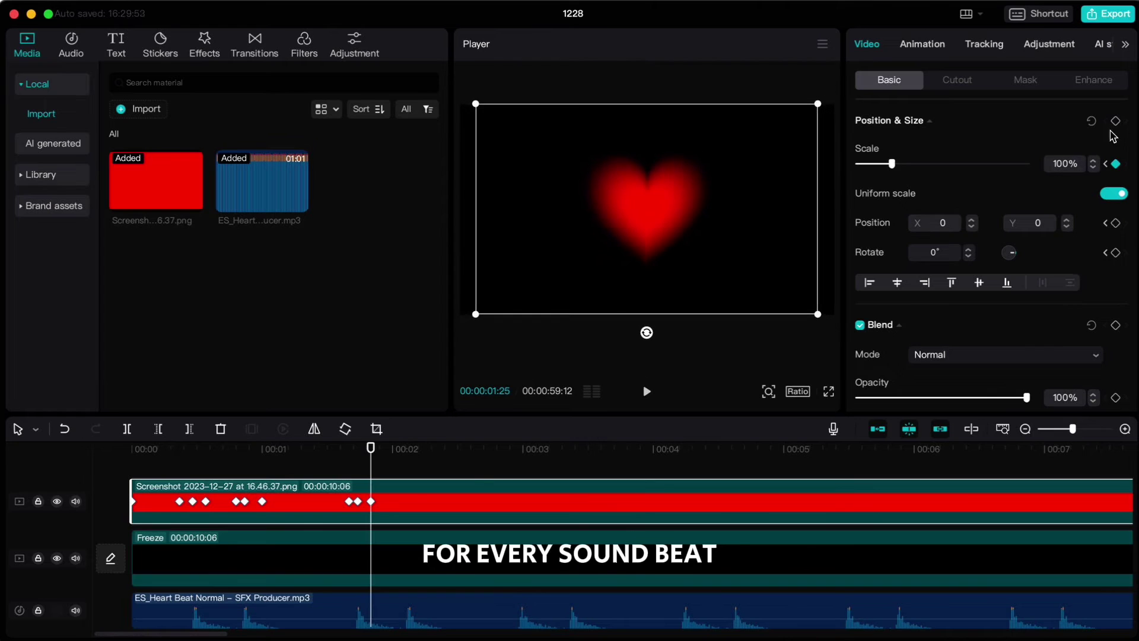
{"action": "left_click_drag", "start_coordinate": [400, 449], "coordinate": [508, 449]}
{"action": "left_click", "coordinate": [1092, 160]}
{"action": "key", "text": "Right"}
{"action": "key", "text": "Right"}
{"action": "key", "text": "Right"}
{"action": "left_click", "coordinate": [1093, 168]}
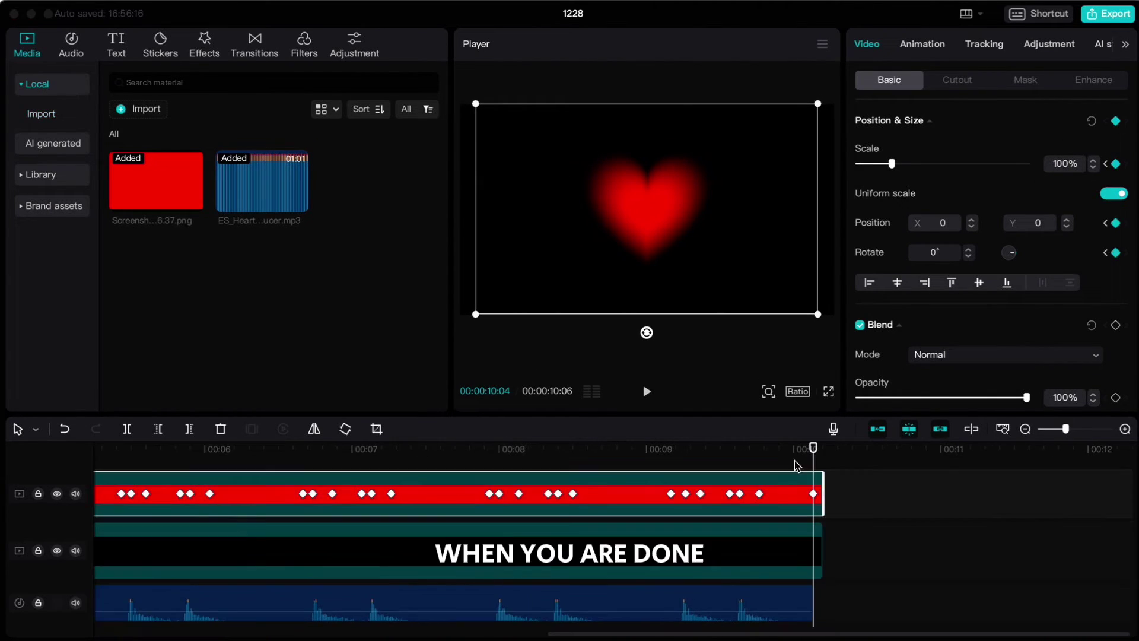
- Raise the heartbeat audio clip's volume to 18.9dB
{"action": "scroll", "coordinate": [813, 475], "scroll_direction": "down", "scroll_amount": 3}
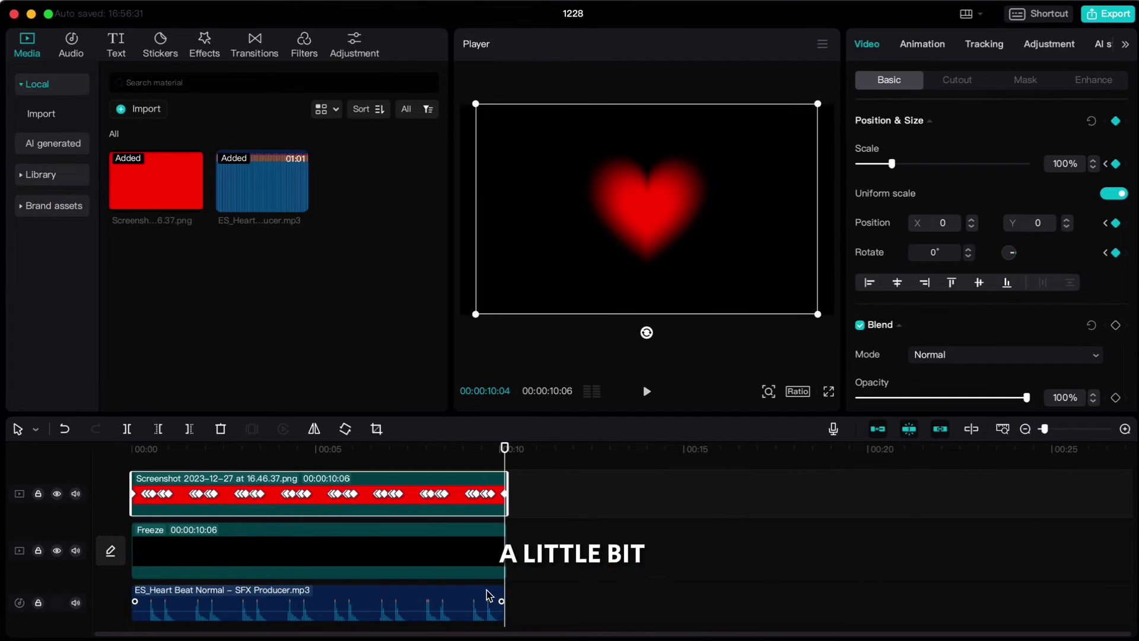
{"action": "left_click", "coordinate": [296, 602]}
{"action": "left_click_drag", "start_coordinate": [973, 177], "coordinate": [974, 176]}
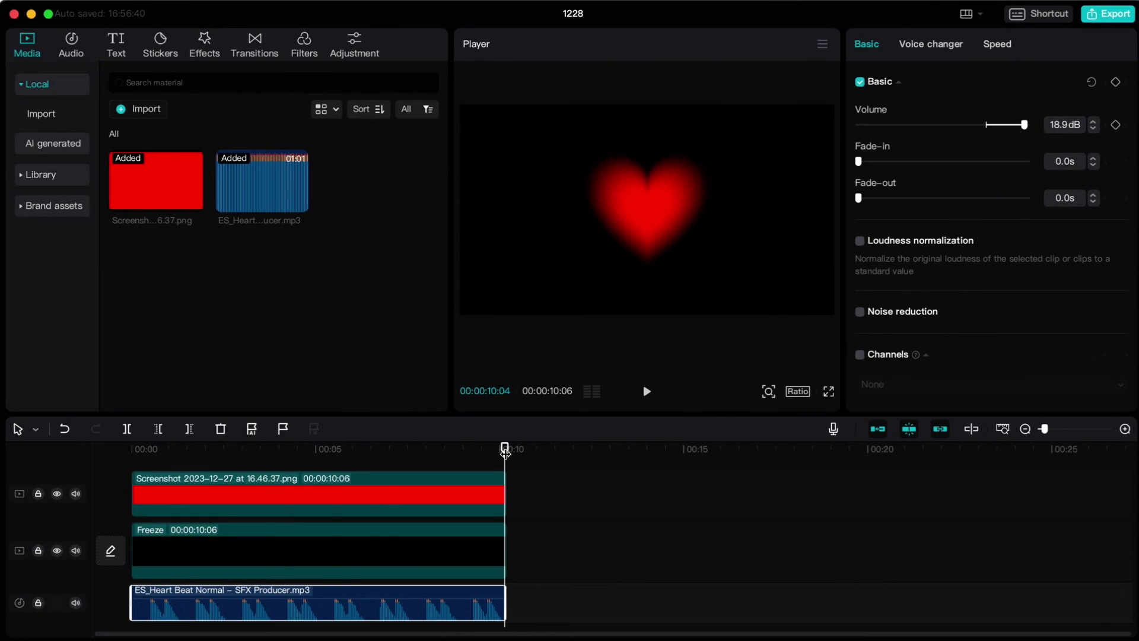
- Preview the heart animation from the start and export it as 1228
{"action": "left_click_drag", "start_coordinate": [505, 451], "coordinate": [134, 449]}
{"action": "key", "text": "space"}
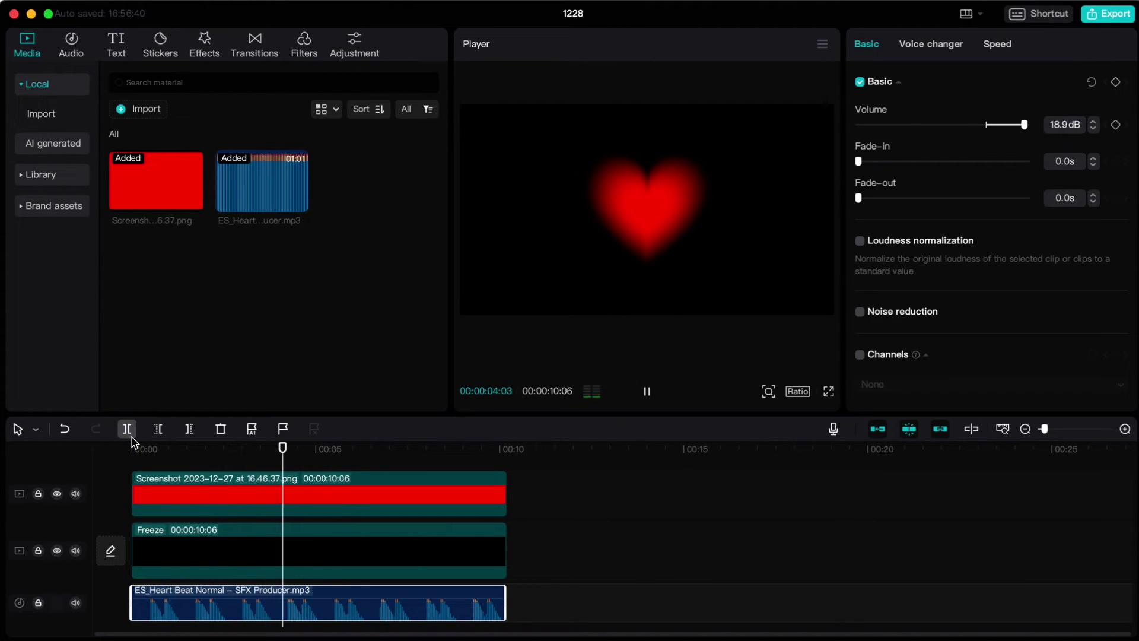
{"action": "key", "text": "space"}
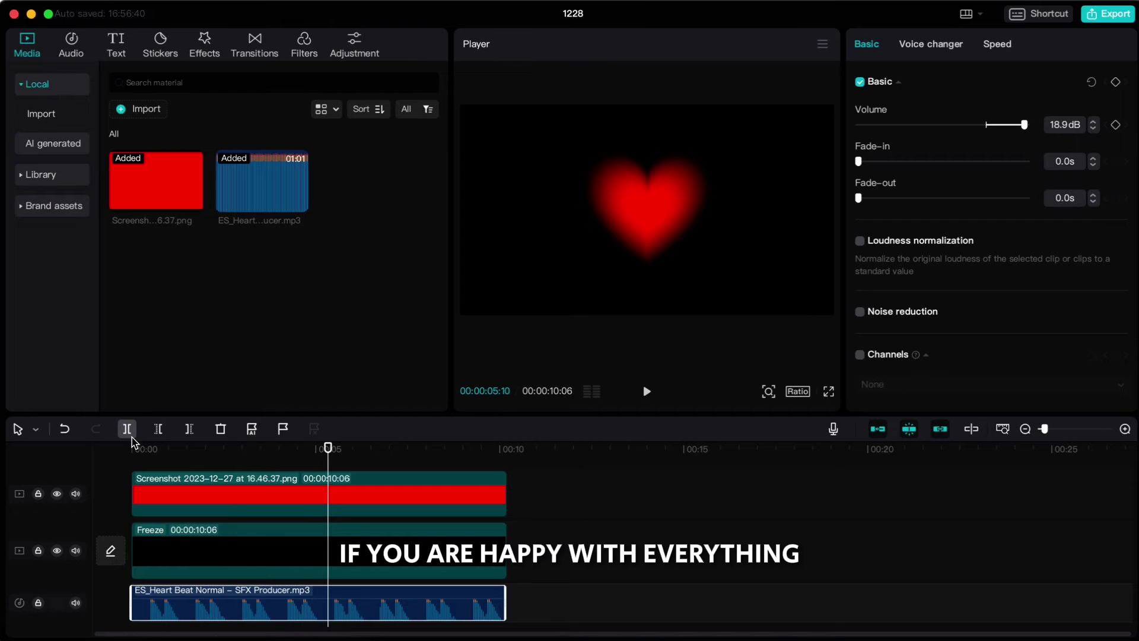
{"action": "left_click", "coordinate": [1108, 13]}
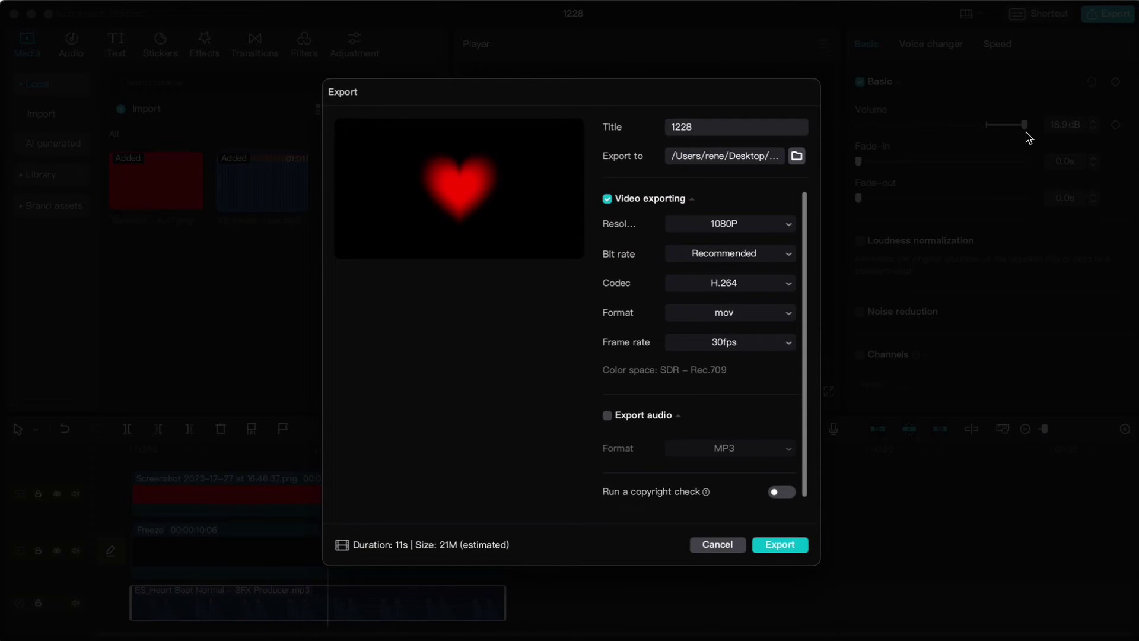
{"action": "left_click", "coordinate": [775, 546]}
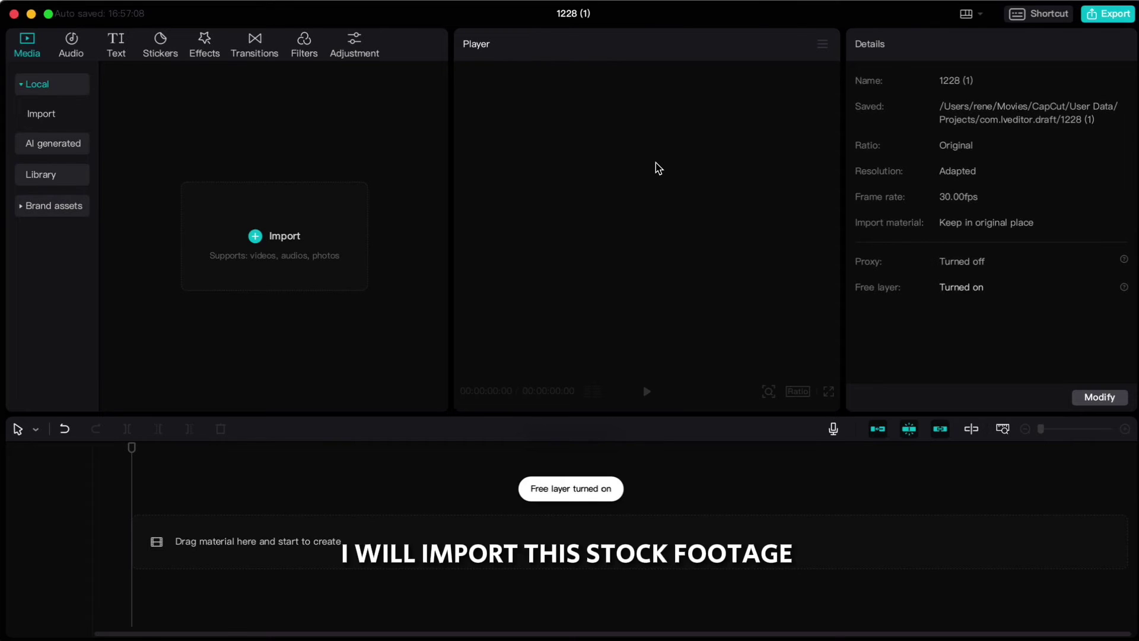
- Import video (2160p).mp4 and place the forest clip on the timeline
{"action": "left_click", "coordinate": [315, 242]}
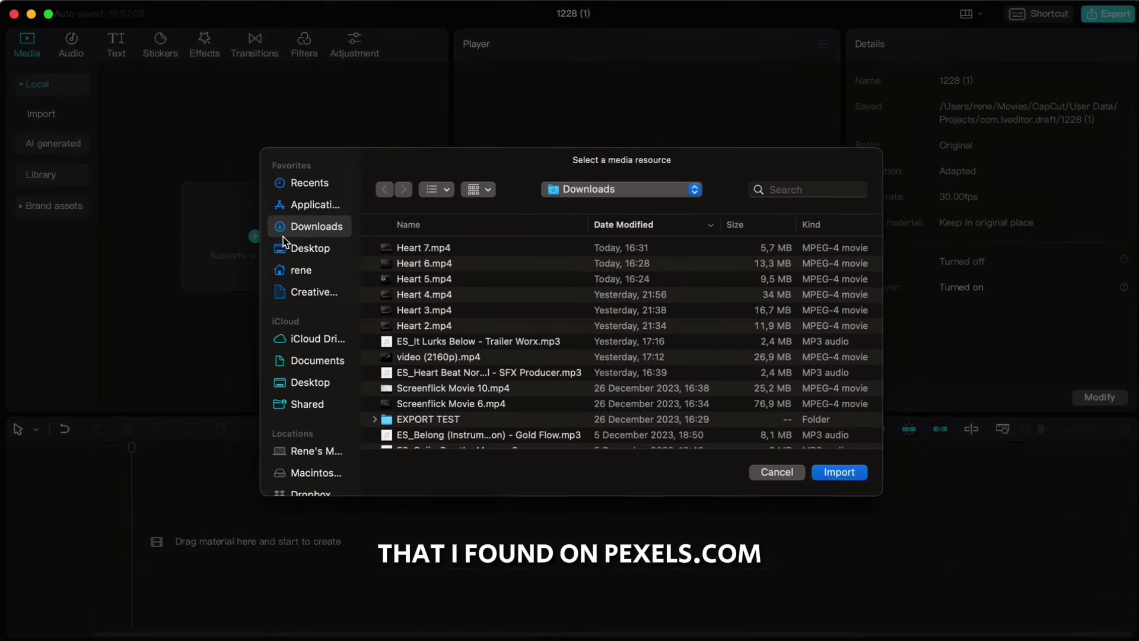
{"action": "left_click", "coordinate": [405, 358]}
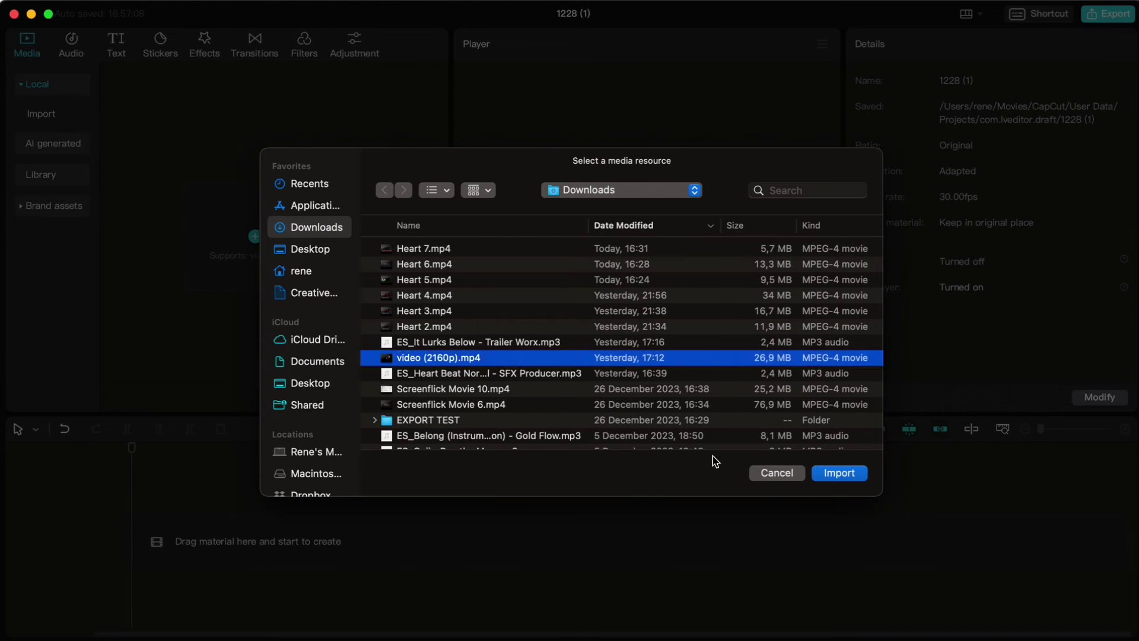
{"action": "left_click", "coordinate": [826, 474]}
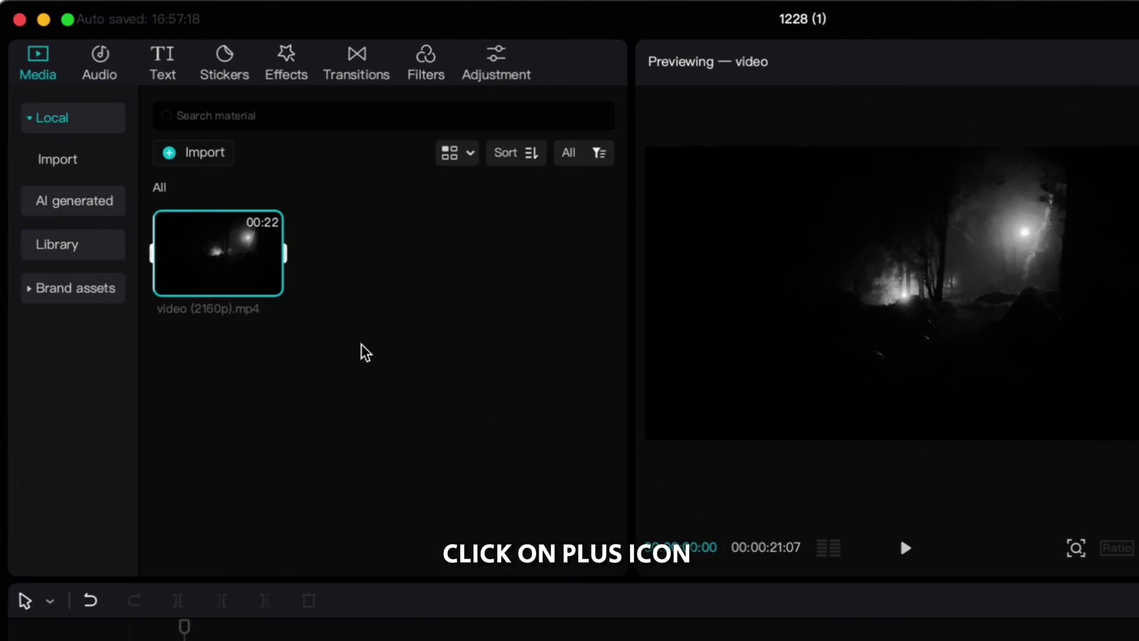
{"action": "left_click", "coordinate": [270, 284]}
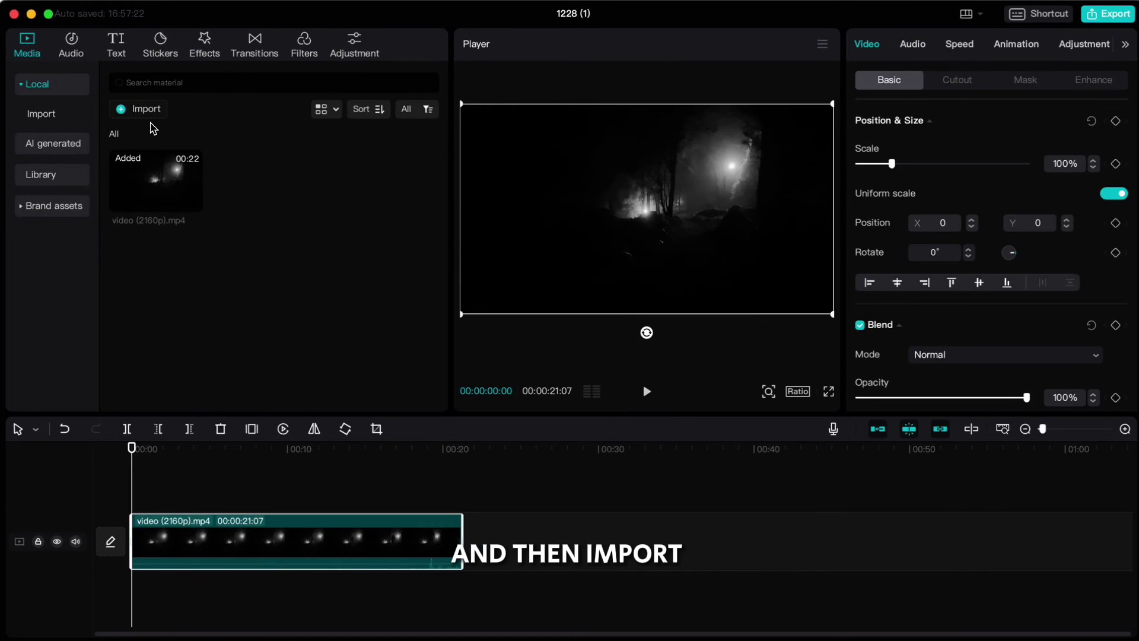
- Import 1228.mov from the Desktop and put it on a track above the forest clip
{"action": "left_click", "coordinate": [143, 110]}
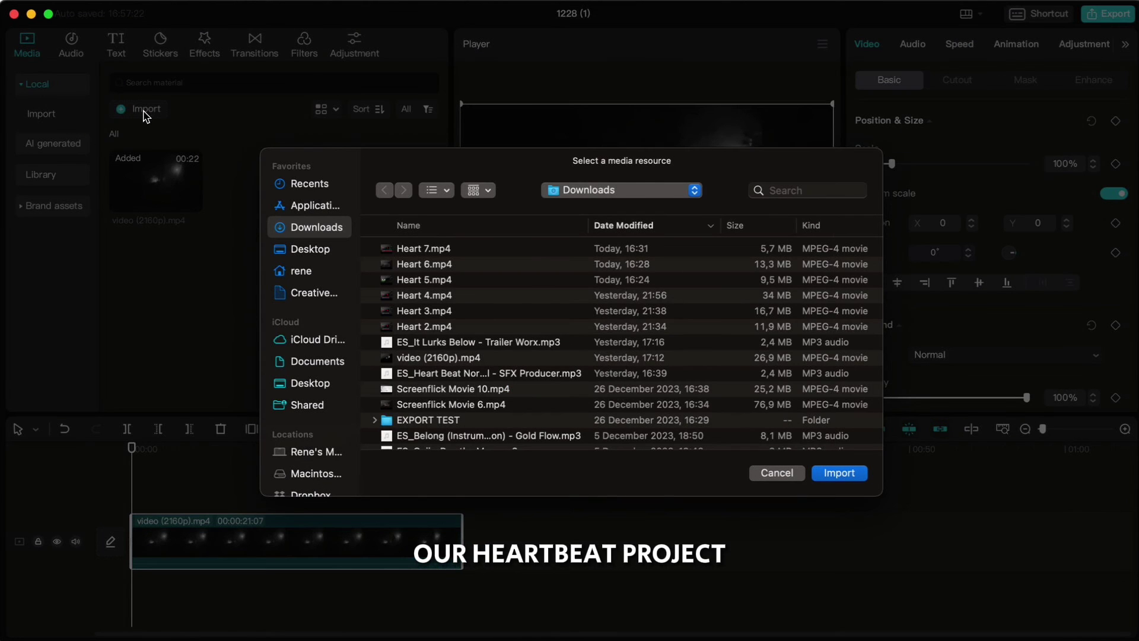
{"action": "left_click", "coordinate": [303, 253]}
{"action": "left_click", "coordinate": [396, 249]}
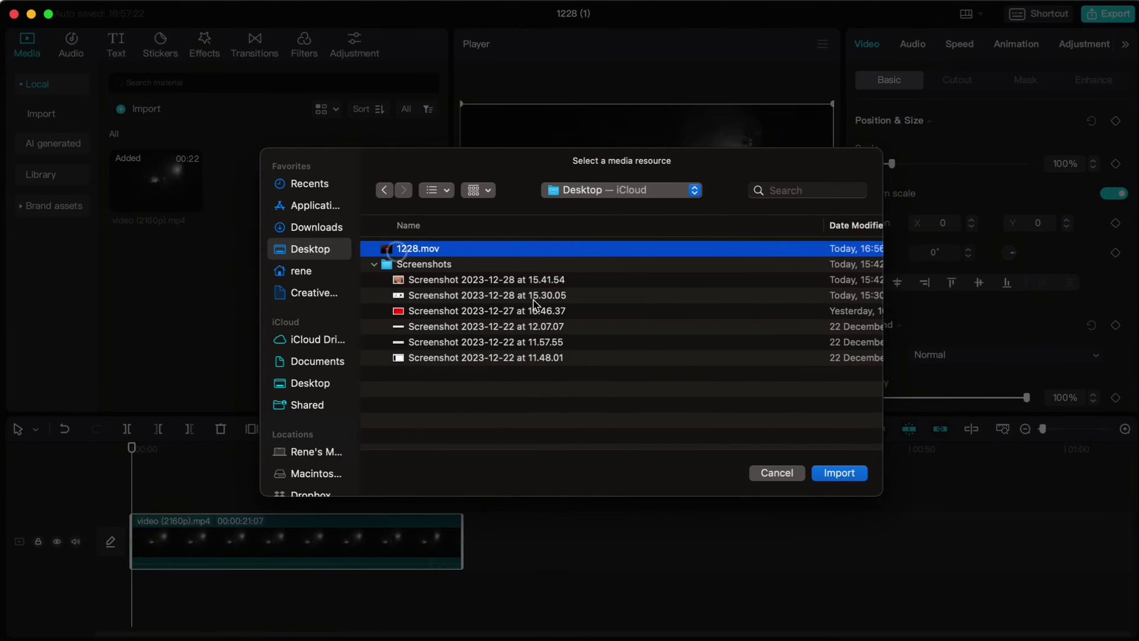
{"action": "left_click", "coordinate": [828, 474]}
{"action": "left_click_drag", "start_coordinate": [291, 196], "coordinate": [131, 491]}
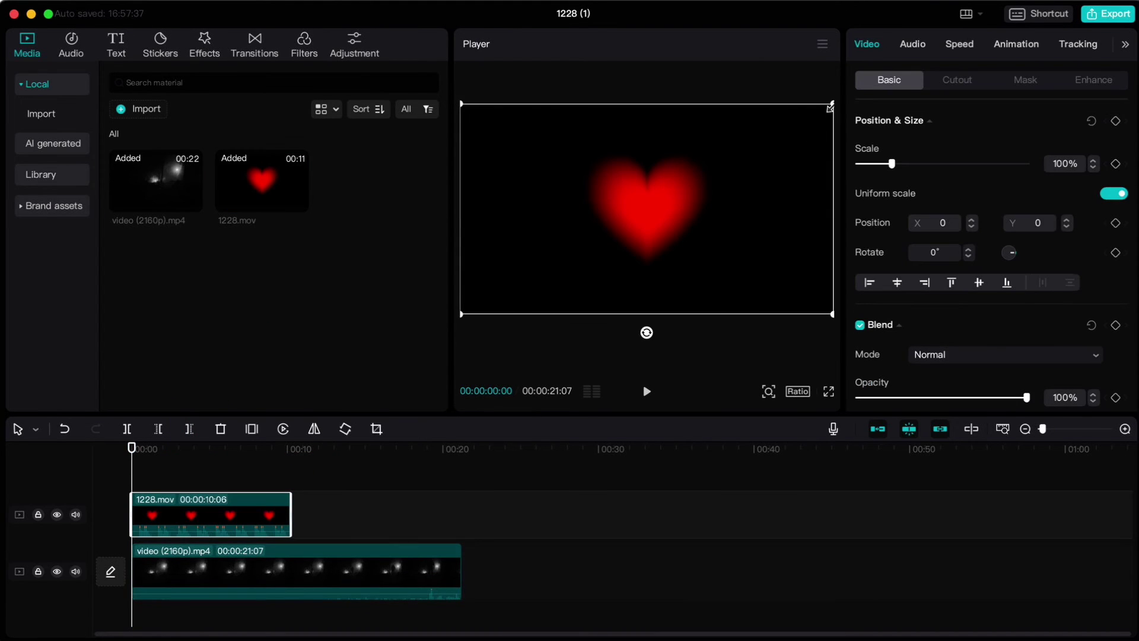
- Set the heart clip to Brighten blend and shrink it to 27% in the lower-left corner
{"action": "left_click_drag", "start_coordinate": [831, 107], "coordinate": [706, 180]}
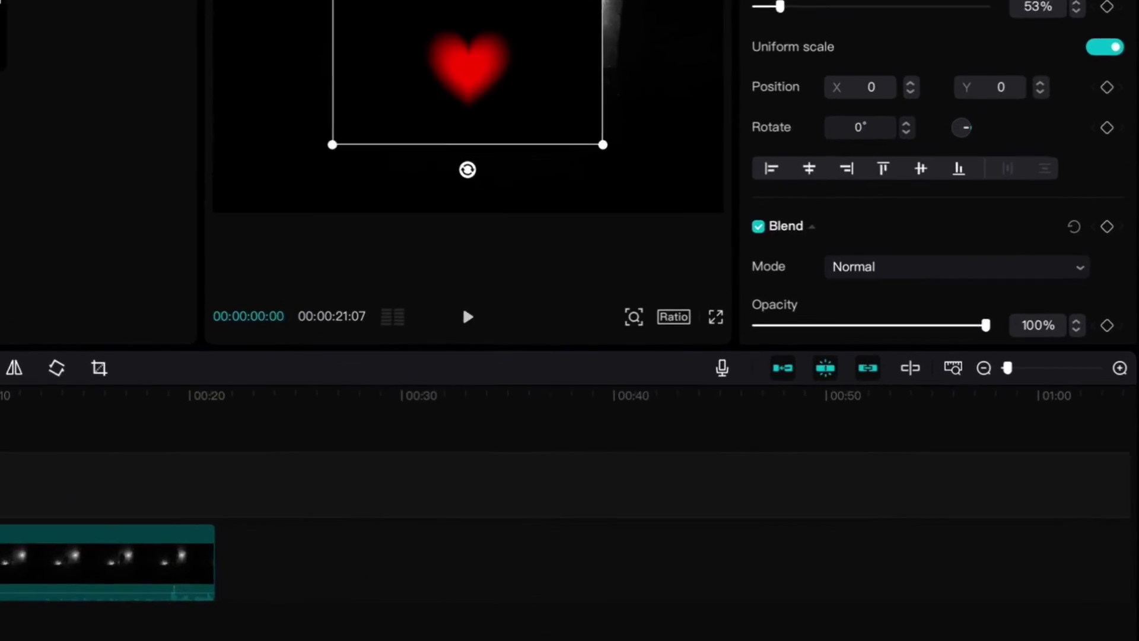
{"action": "left_click", "coordinate": [885, 258]}
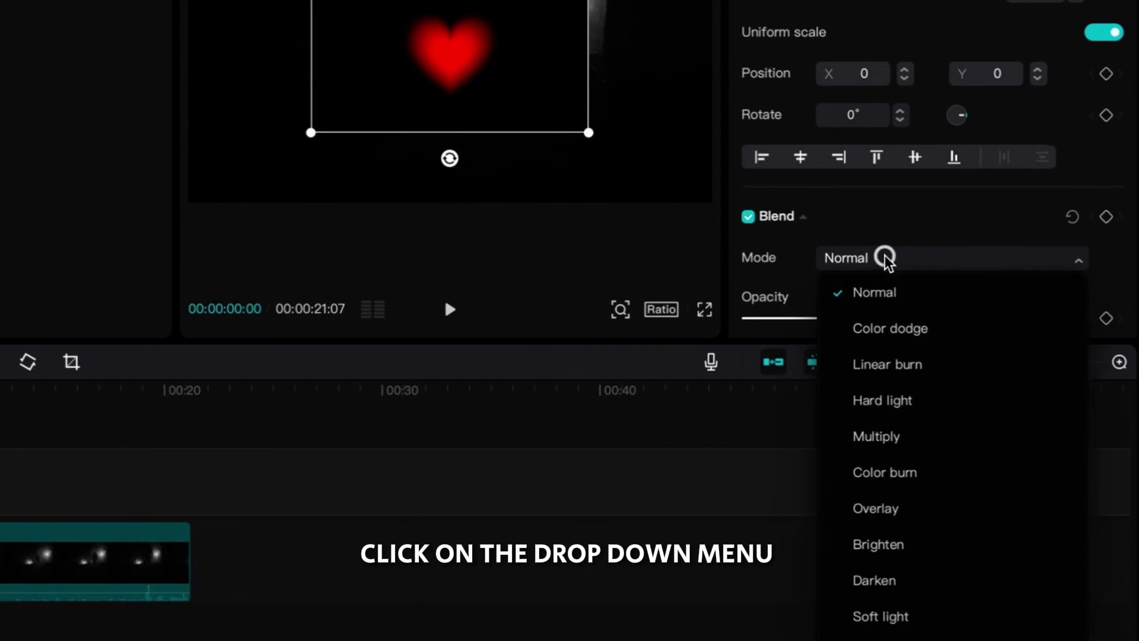
{"action": "left_click", "coordinate": [882, 546]}
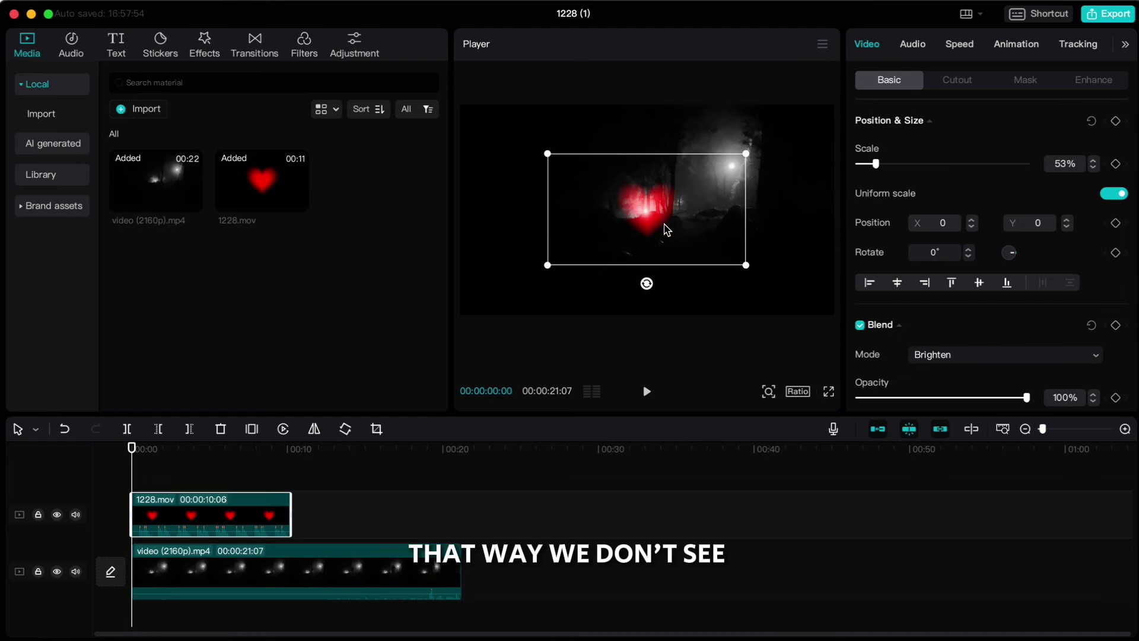
{"action": "left_click_drag", "start_coordinate": [666, 230], "coordinate": [538, 275]}
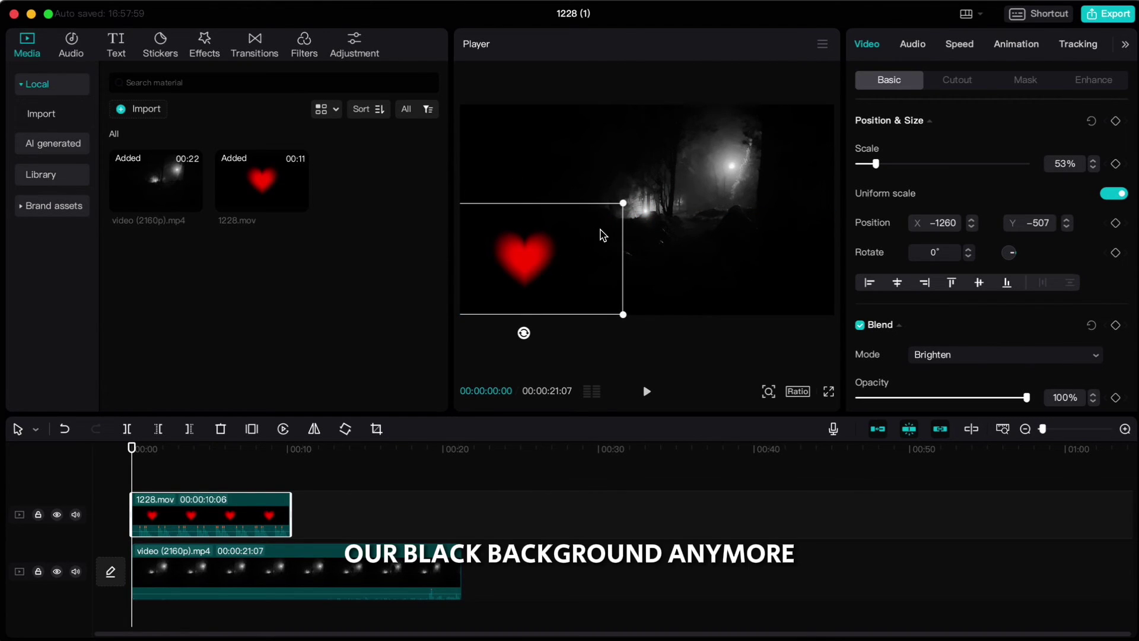
{"action": "left_click_drag", "start_coordinate": [618, 205], "coordinate": [497, 289]}
- Deselect the heart overlay and preview the forest clip, now trimmed to 14:21
{"action": "left_click", "coordinate": [409, 519]}
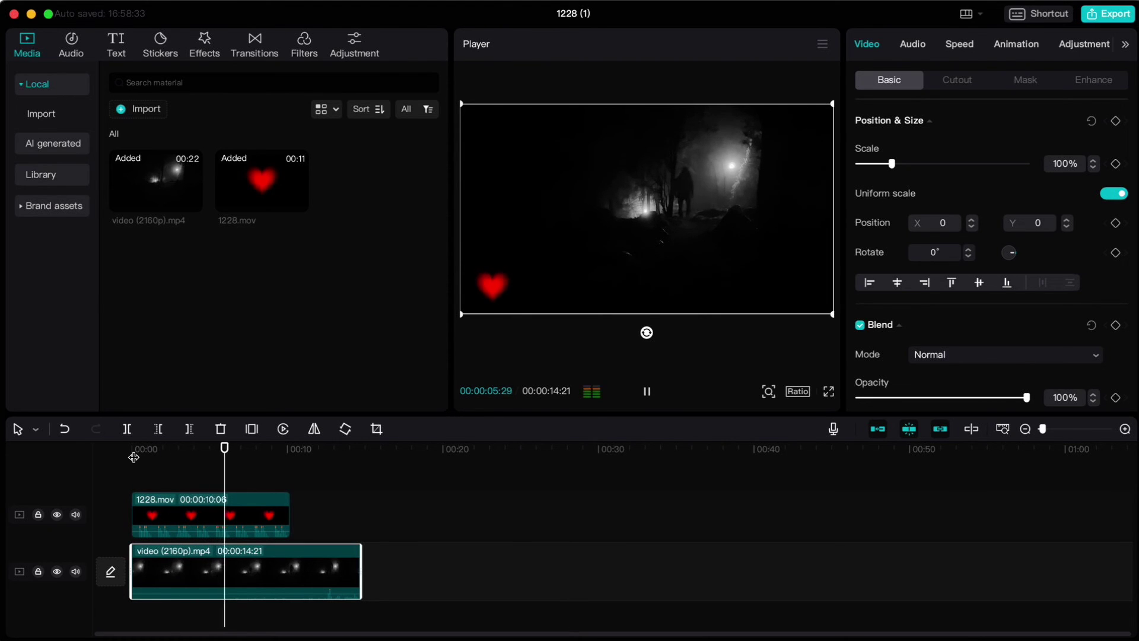
{"action": "key", "text": "space"}
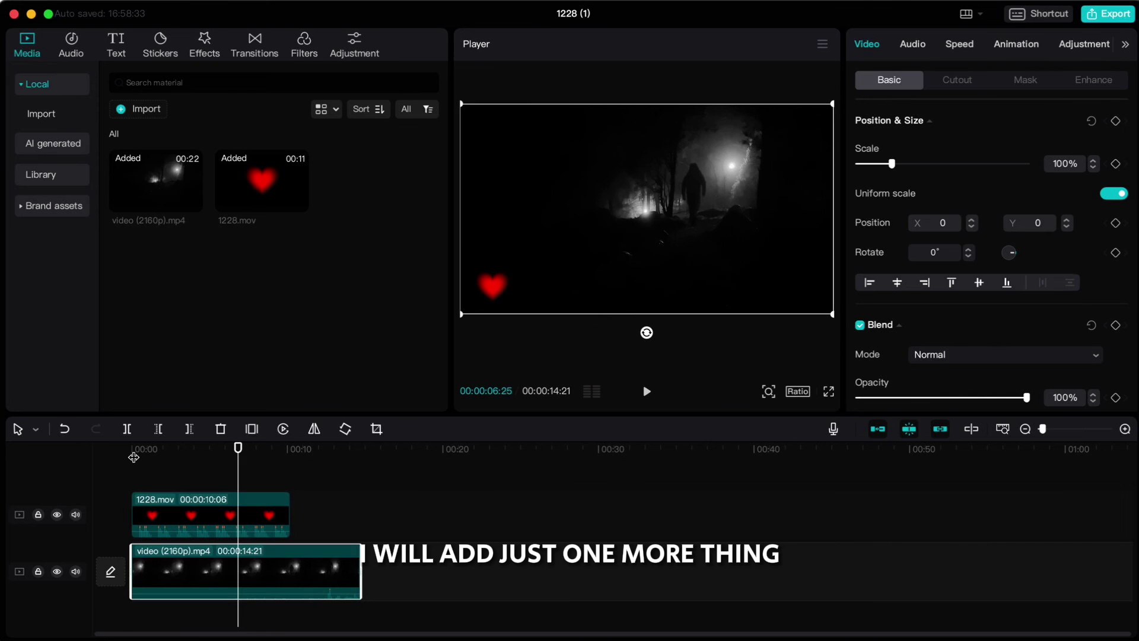
- Import ES_It Lurks Below - Trailer Worx.mp3 from Downloads into the media library
{"action": "left_click", "coordinate": [143, 113]}
{"action": "left_click", "coordinate": [334, 229]}
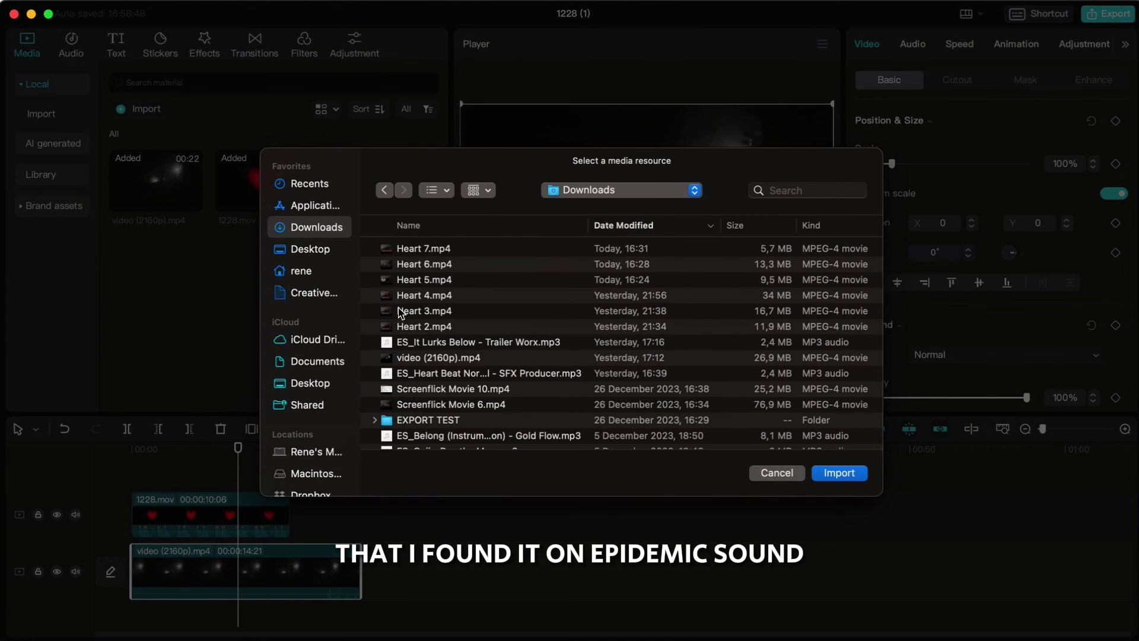
{"action": "left_click", "coordinate": [412, 338]}
{"action": "left_click", "coordinate": [822, 473]}
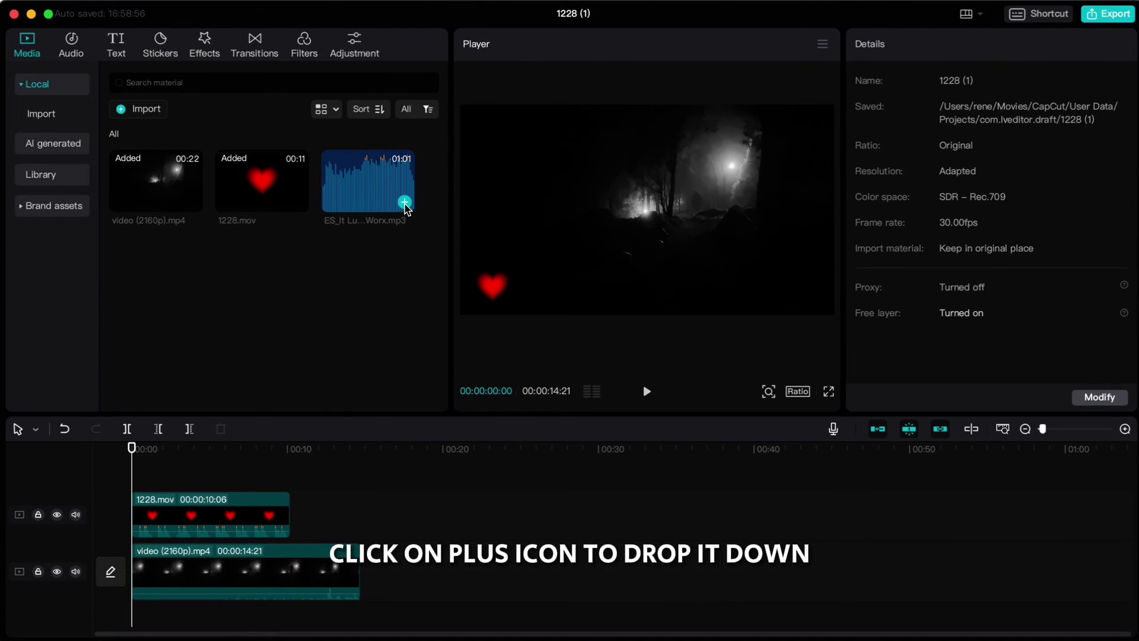
- Add the horror track on a new audio track, trimming its start and aligning it to 00:00
{"action": "left_click", "coordinate": [404, 204]}
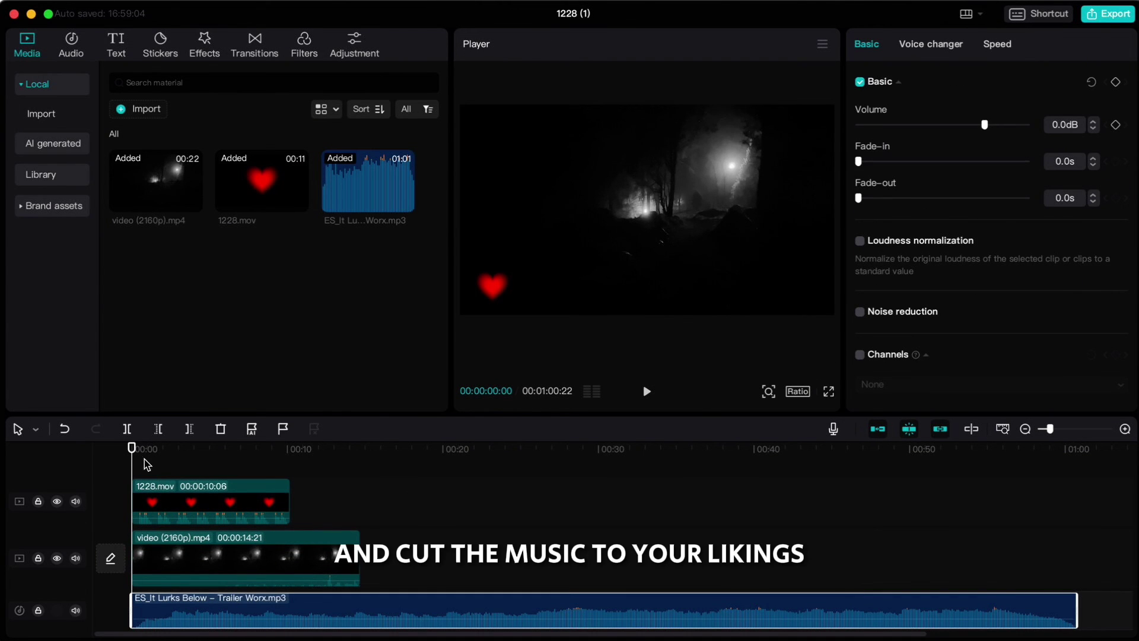
{"action": "left_click_drag", "start_coordinate": [131, 452], "coordinate": [169, 461]}
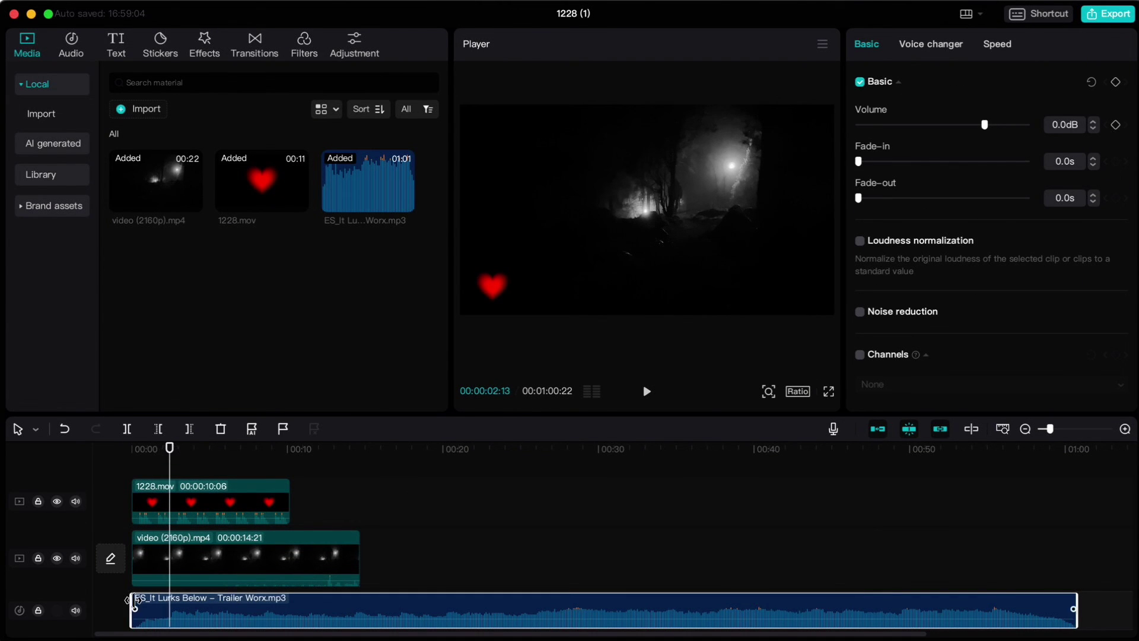
{"action": "left_click_drag", "start_coordinate": [134, 602], "coordinate": [190, 599]}
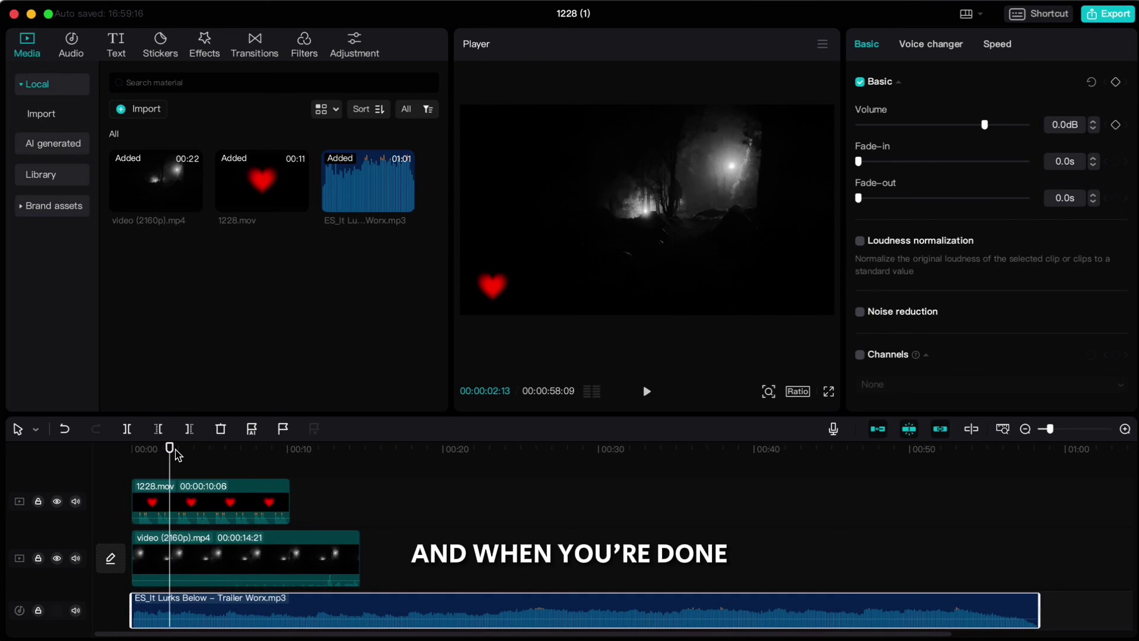
{"action": "left_click_drag", "start_coordinate": [164, 451], "coordinate": [133, 449]}
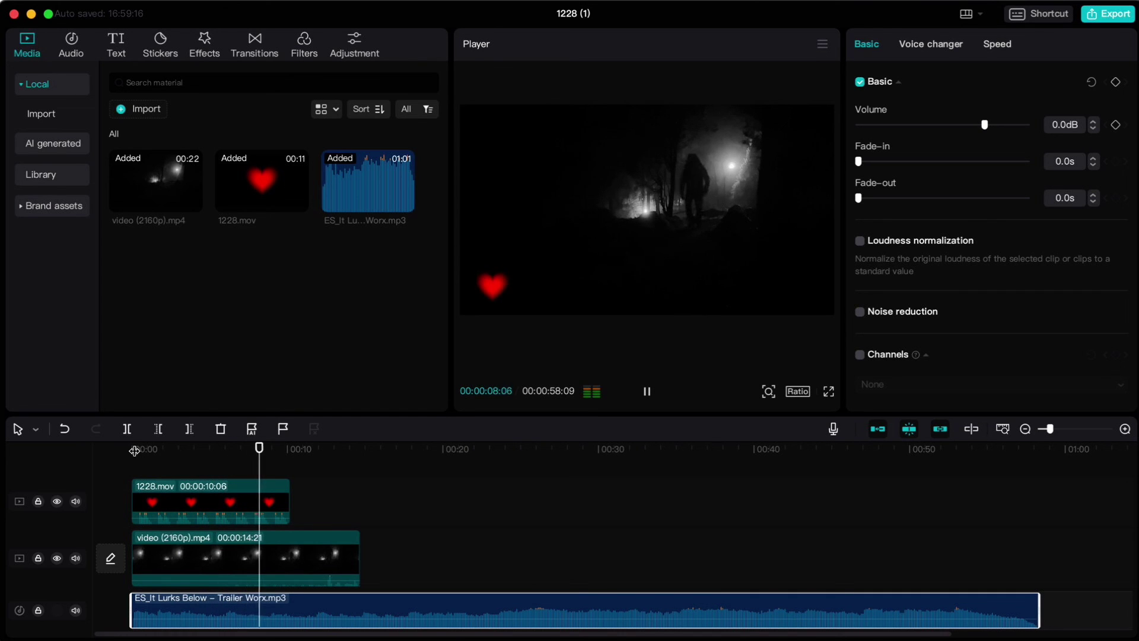
{"action": "key", "text": "space"}
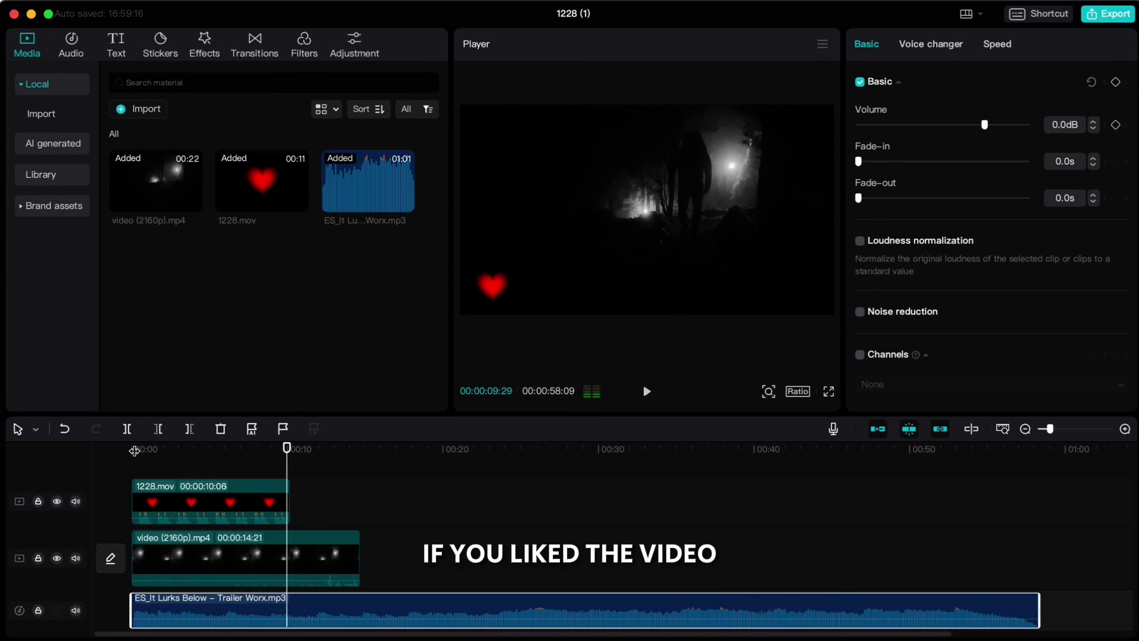